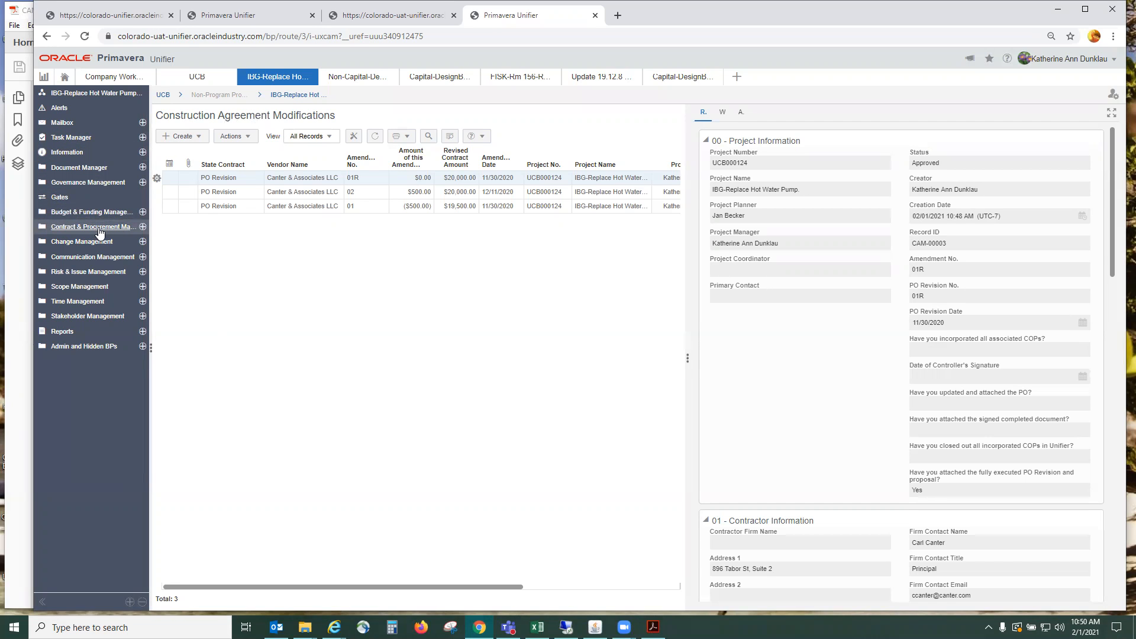
- Create a new Construction Invoicing record under Contract & Procurement Management with the WF - Invoice workflow
left_click(142, 227)
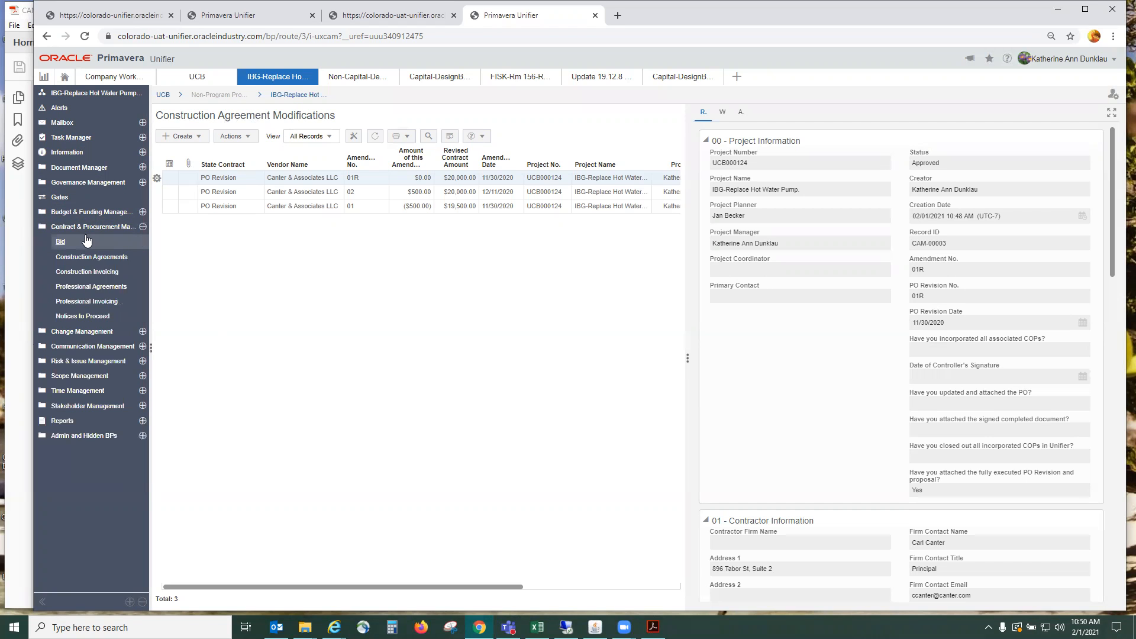
left_click(88, 274)
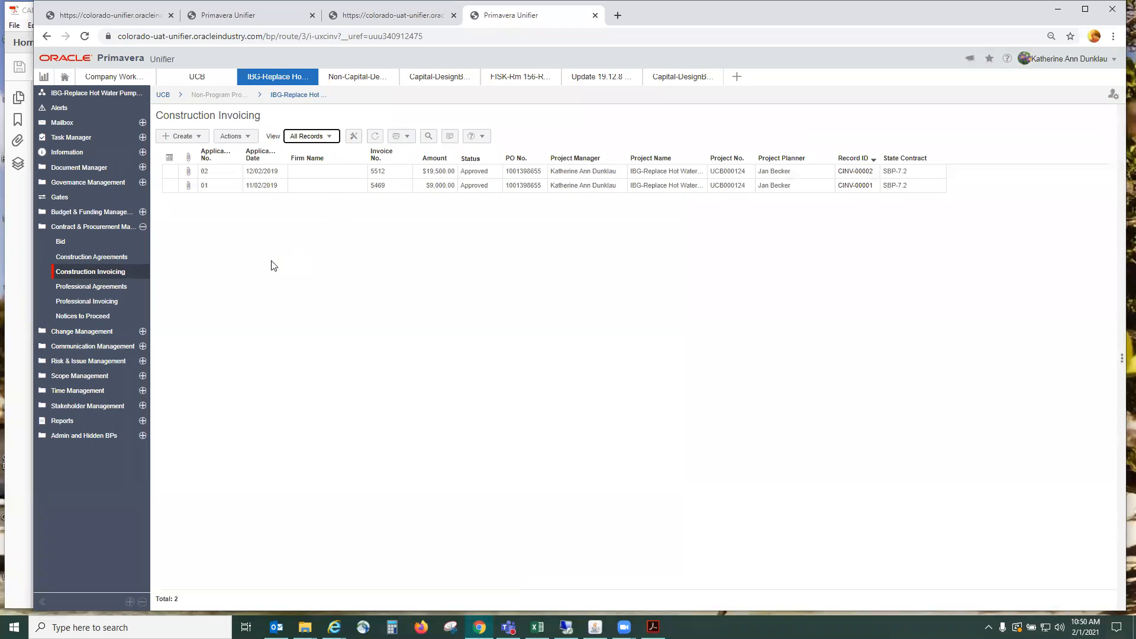
left_click(197, 137)
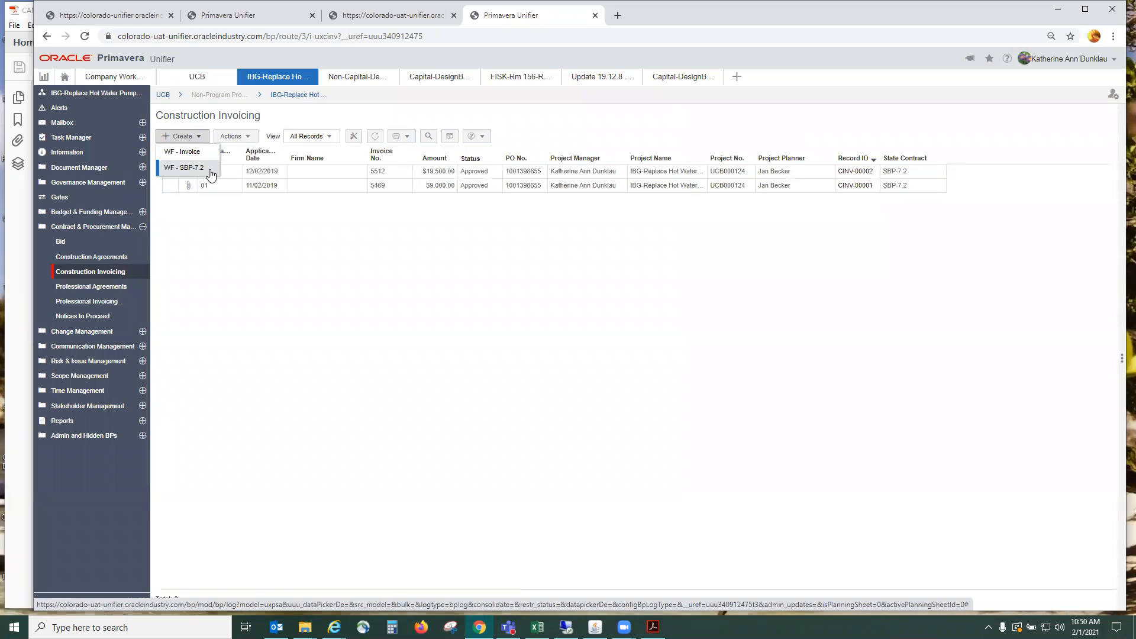
left_click(189, 152)
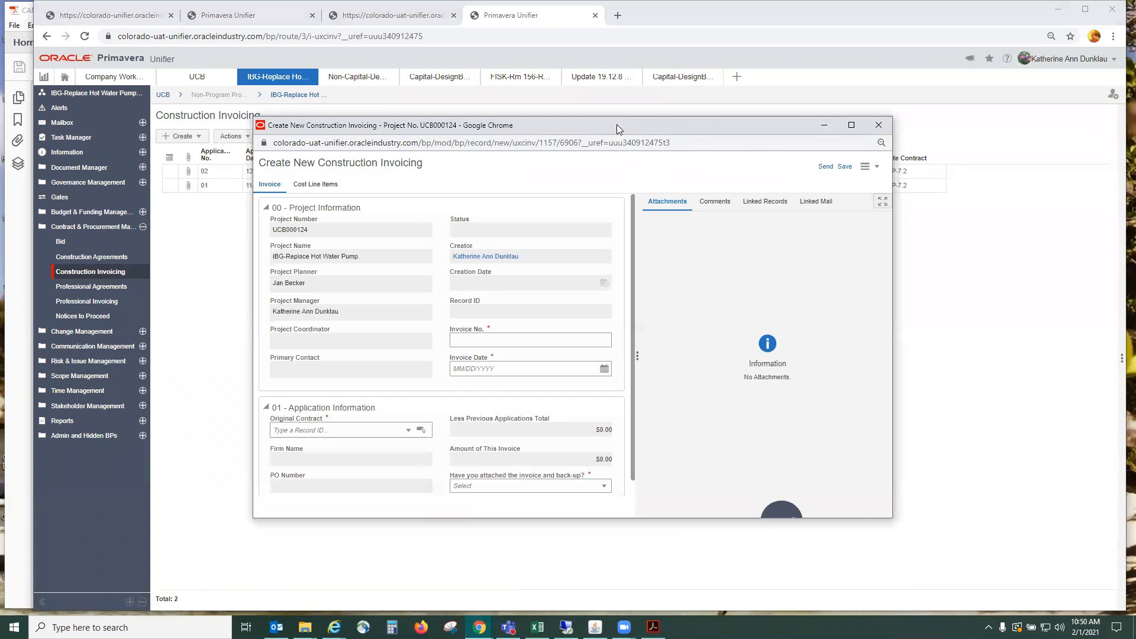
- Show the Canter invoice PDF from Adobe Acrobat beside the new record form and enter 4613 as the invoice number
left_click_drag(616, 125, 832, 124)
left_click(653, 628)
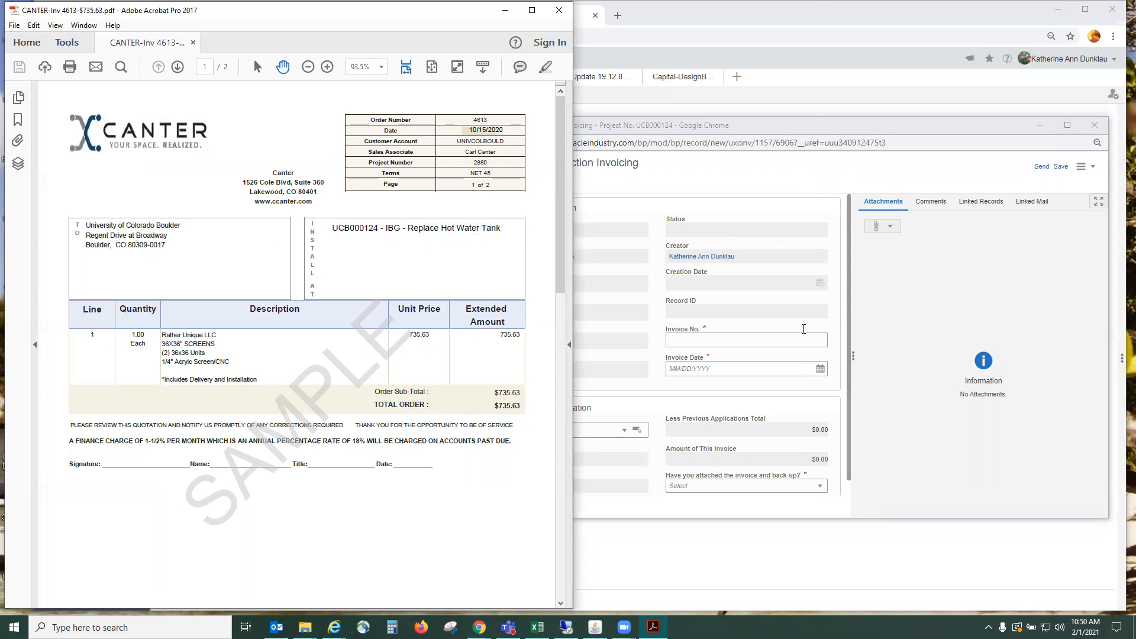
left_click(818, 126)
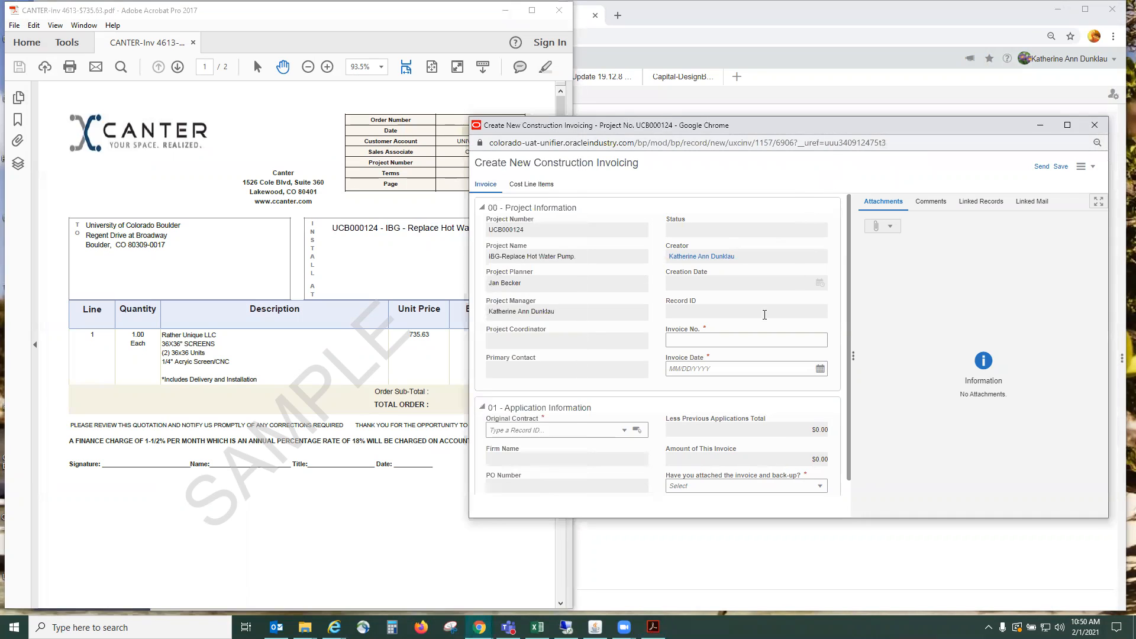
left_click(681, 339)
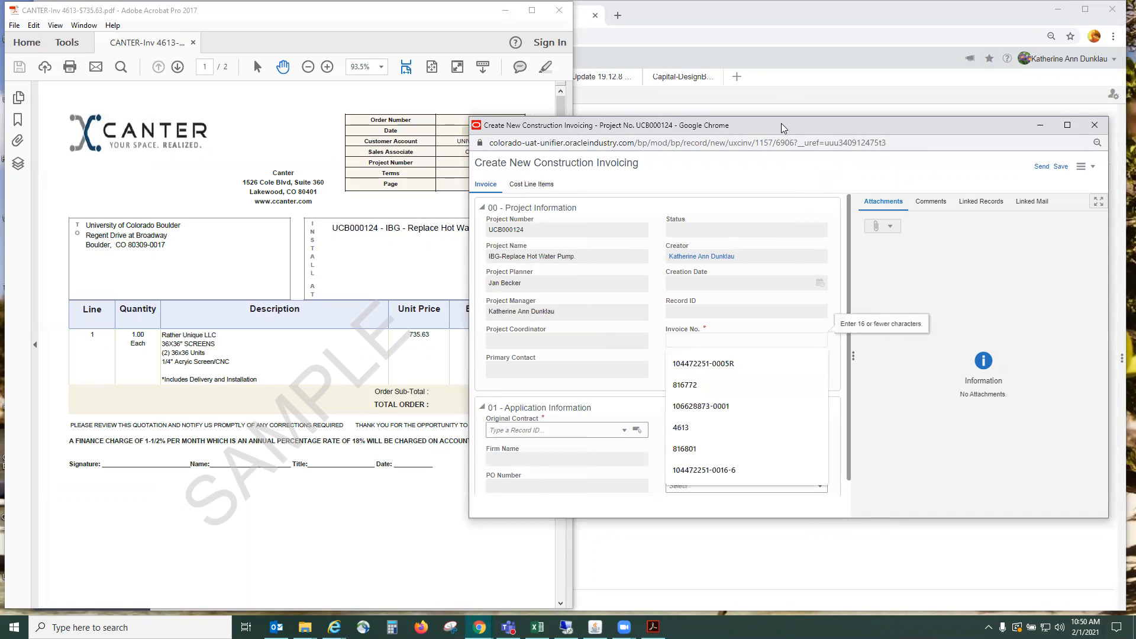
left_click_drag(784, 136, 781, 166)
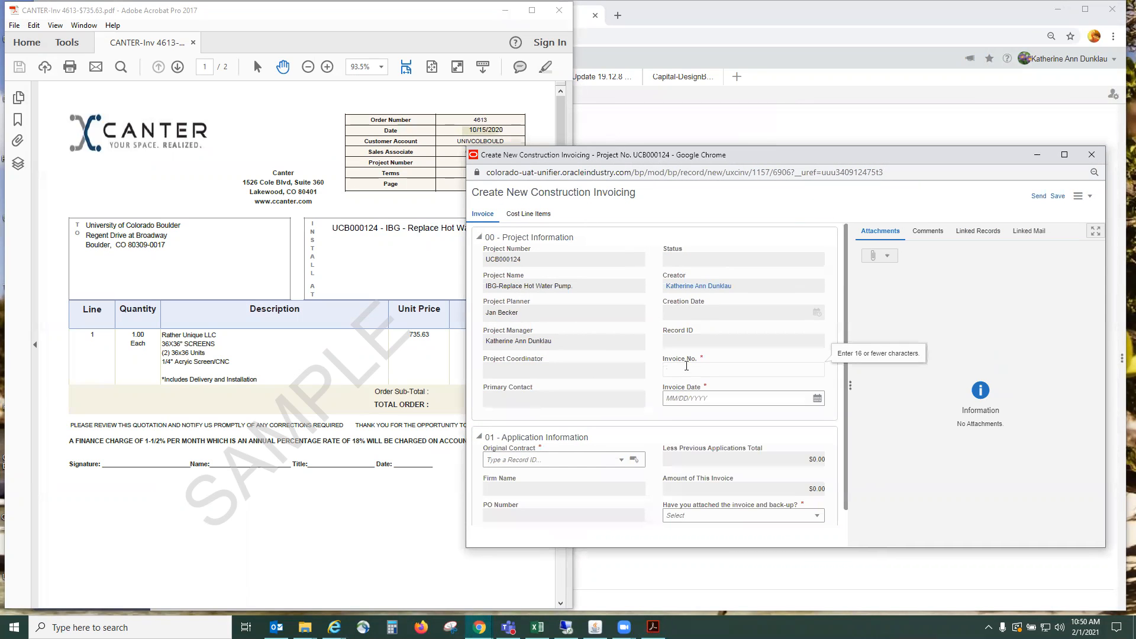
type("4613")
- Set the invoice date to 10/15/2020
left_click(819, 402)
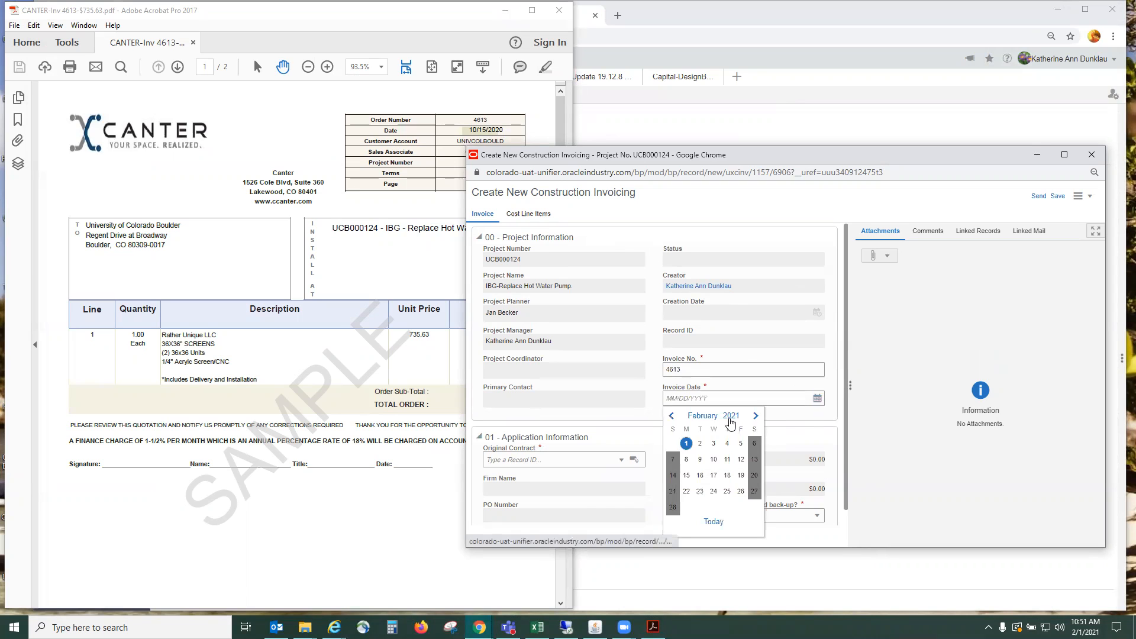
left_click(732, 417)
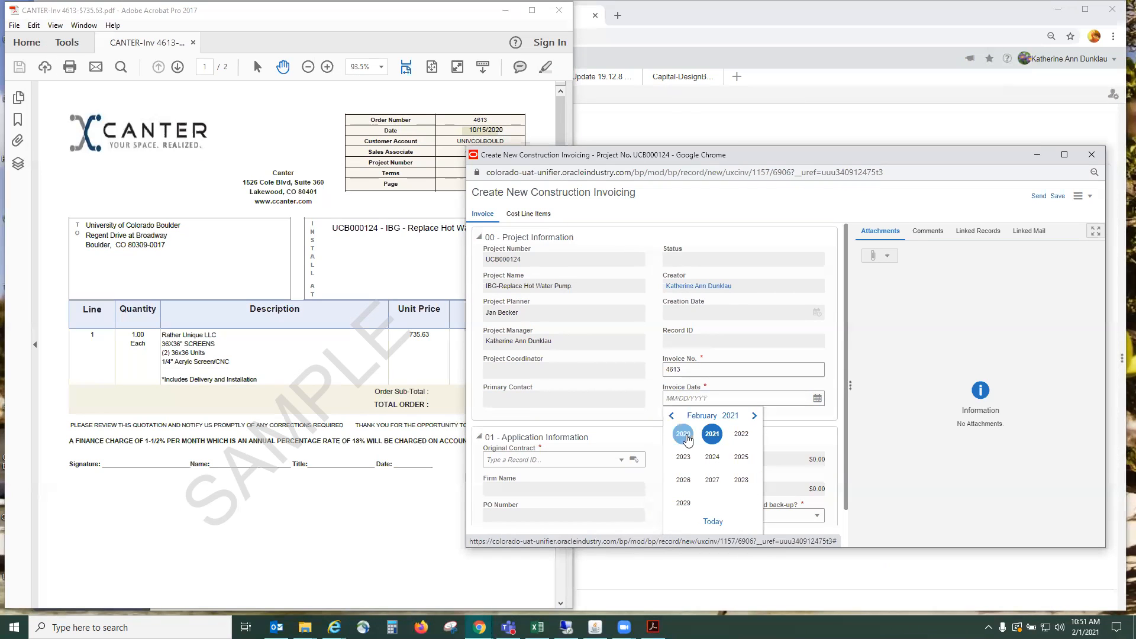
left_click(684, 435)
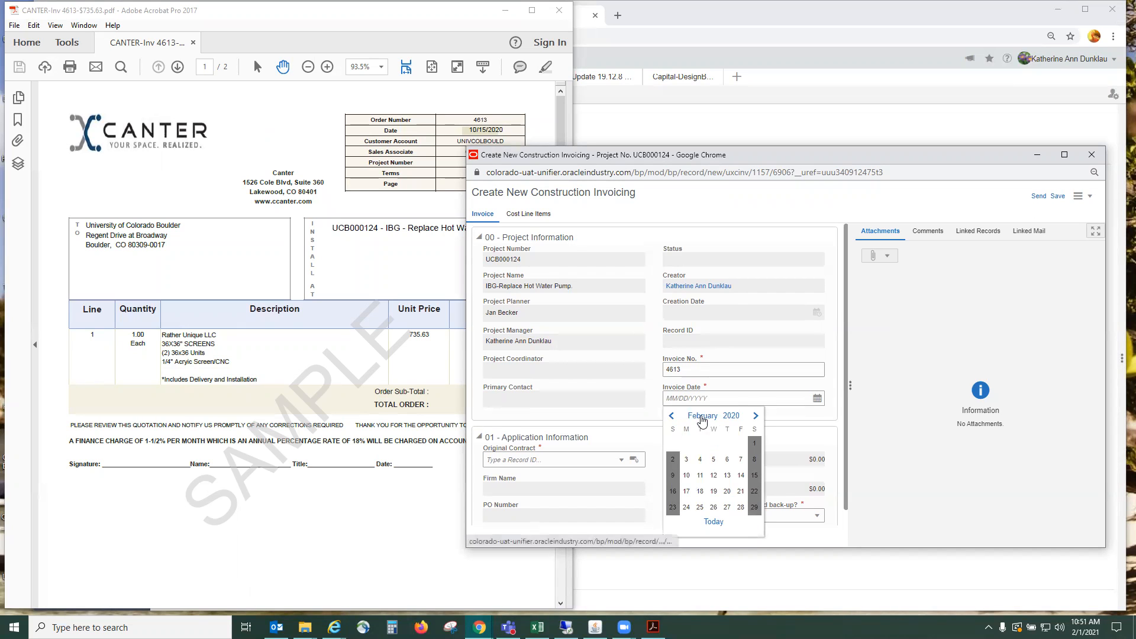
left_click(702, 417)
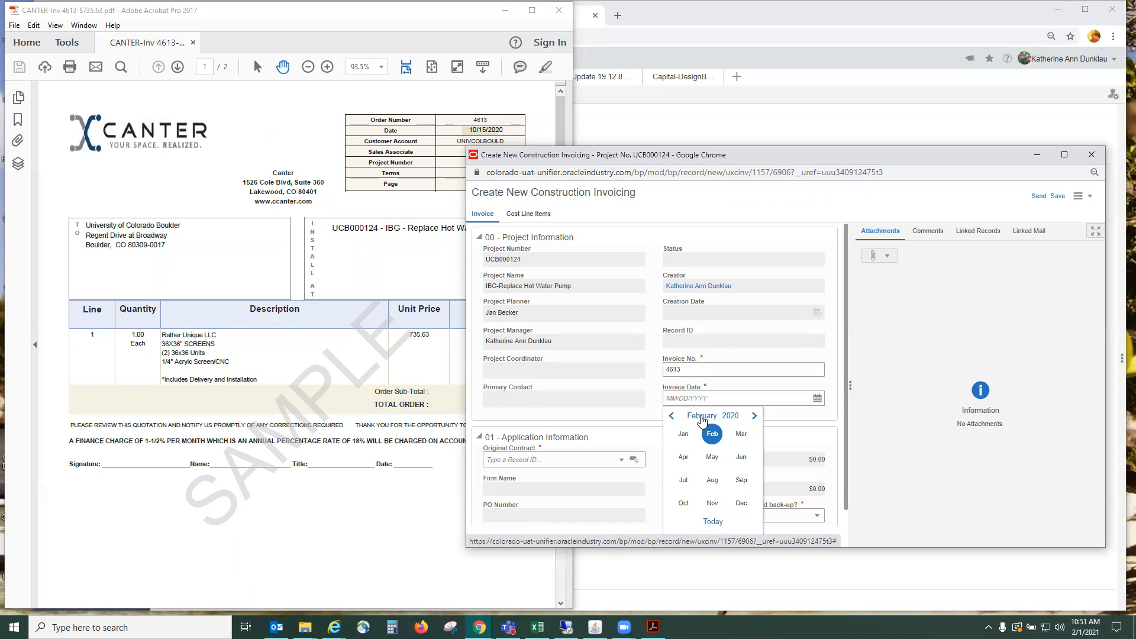
left_click(684, 504)
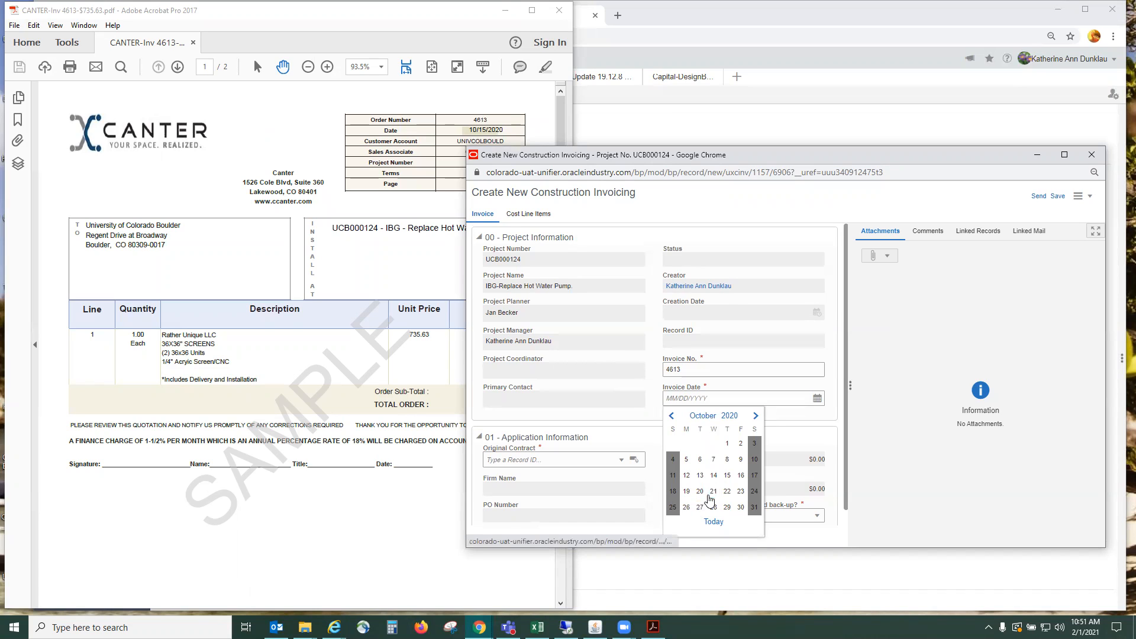
left_click(727, 475)
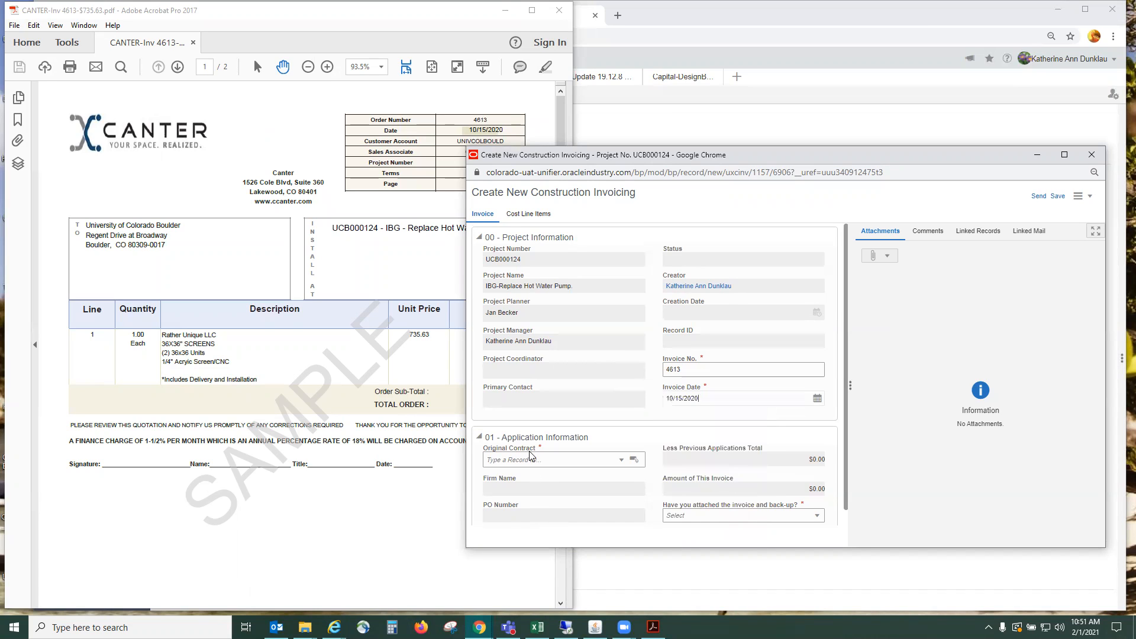
- Choose the Canter & Associates LLC purchase order agreement as the invoice's original contract
left_click(634, 461)
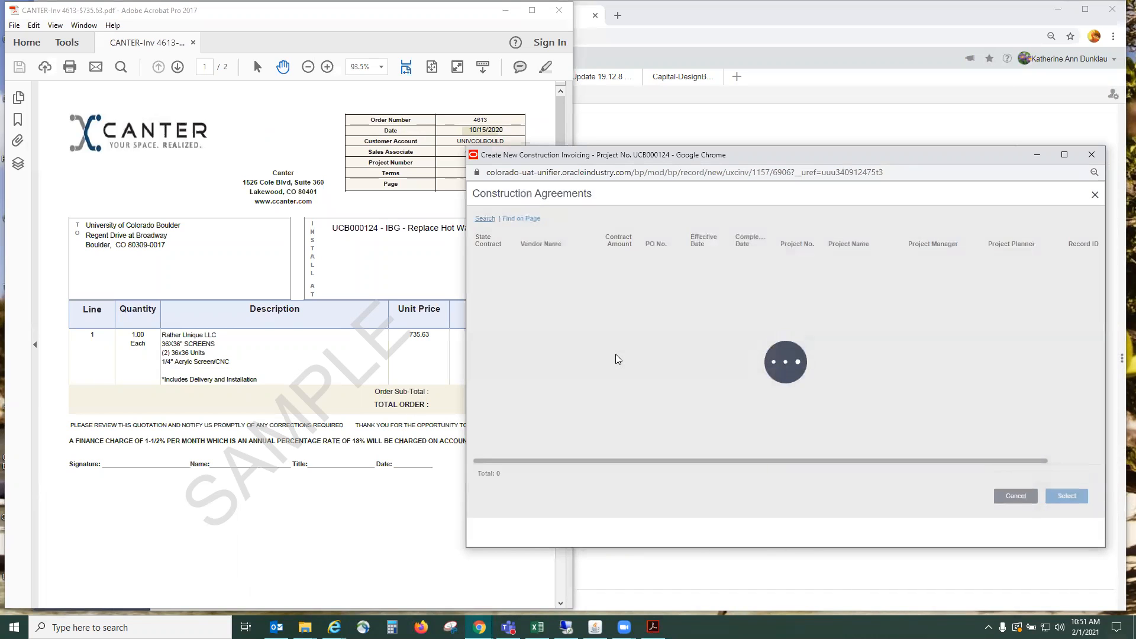
left_click(556, 276)
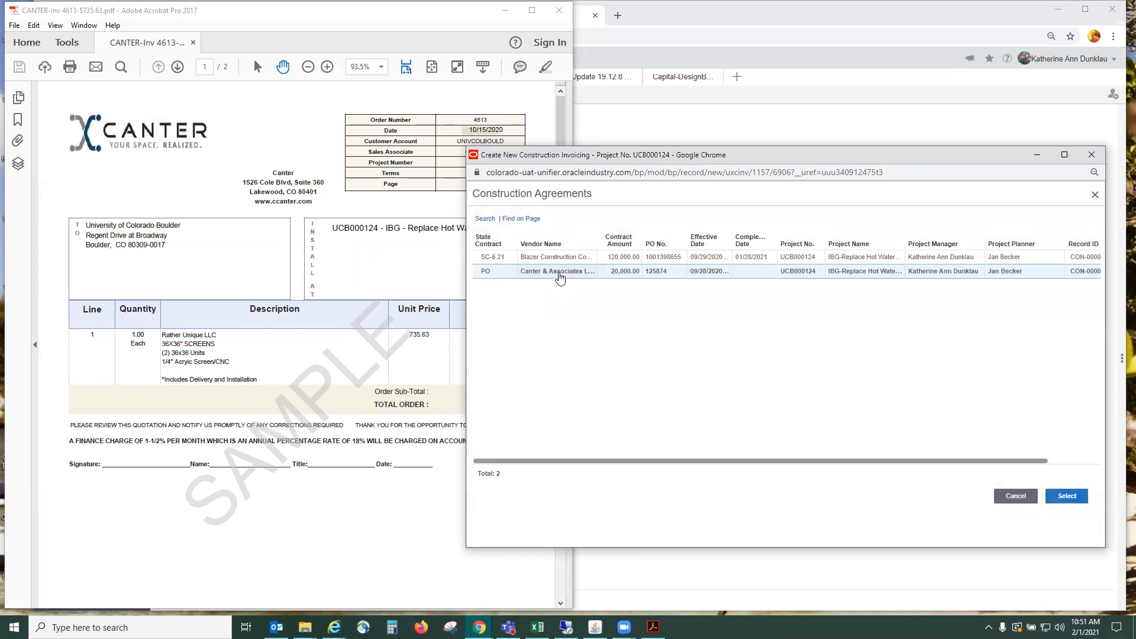
left_click(1071, 499)
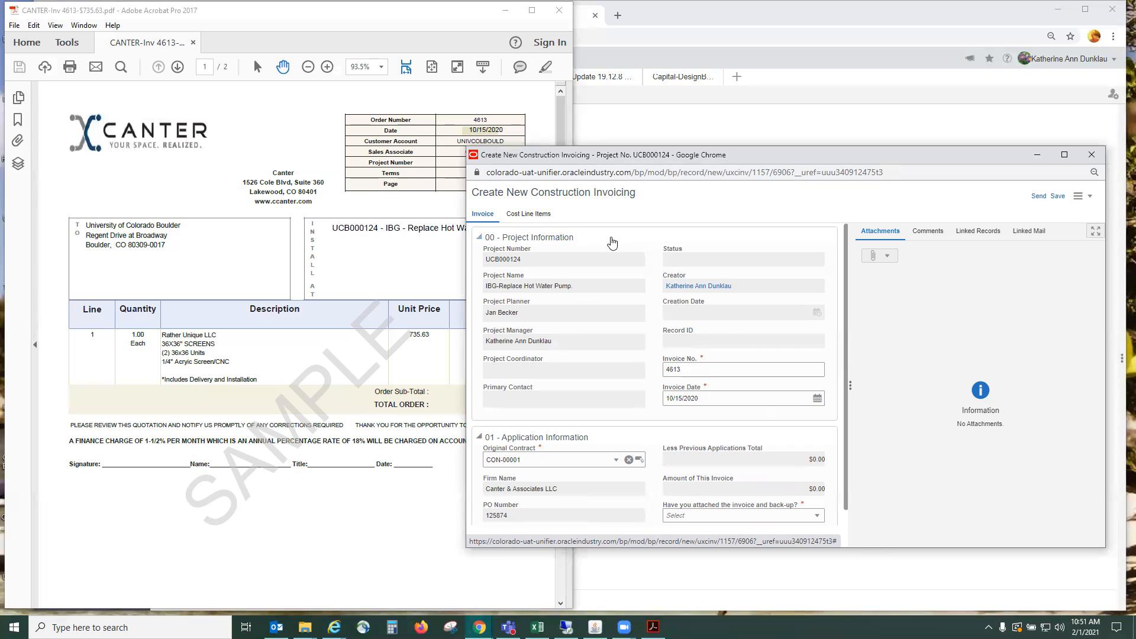
- Add the contract's cost line items to the invoice
left_click(537, 216)
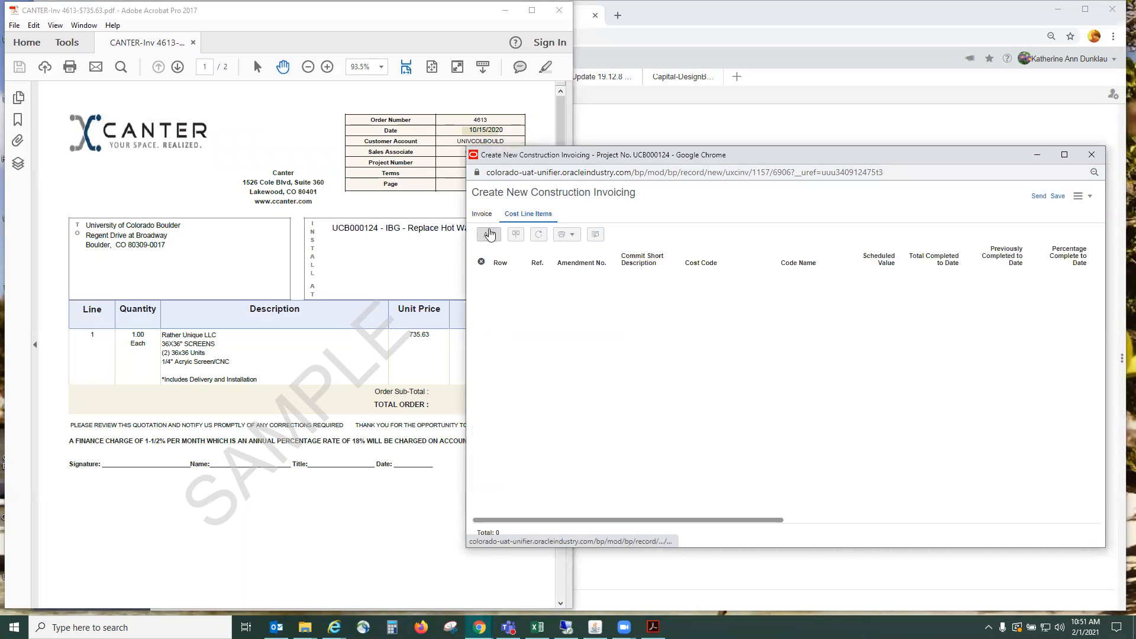
left_click(489, 234)
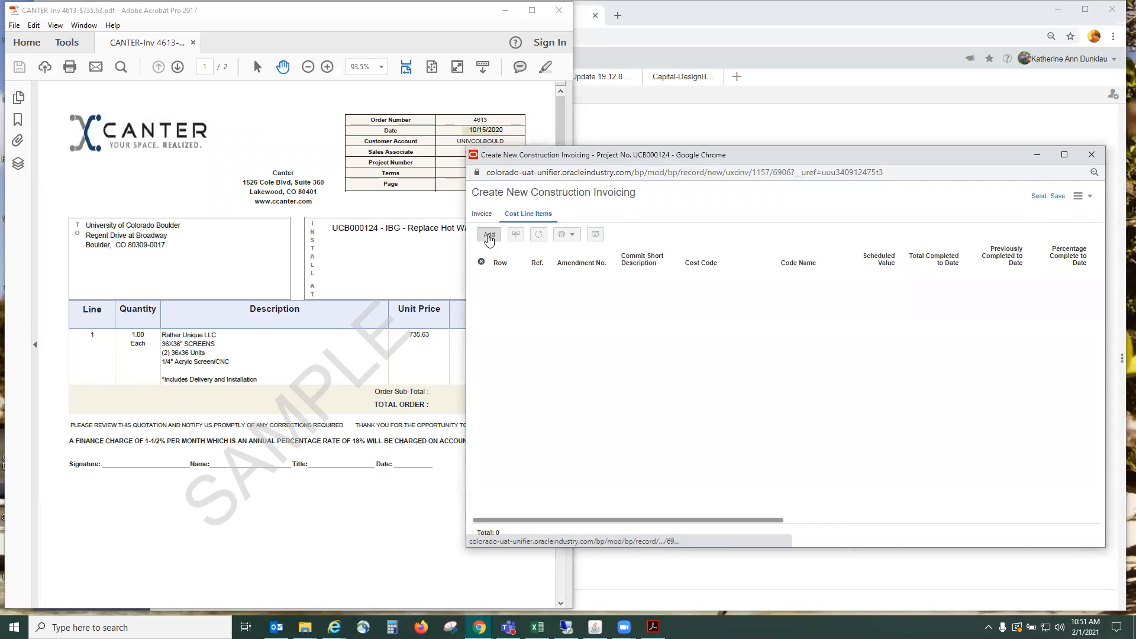
left_click(841, 404)
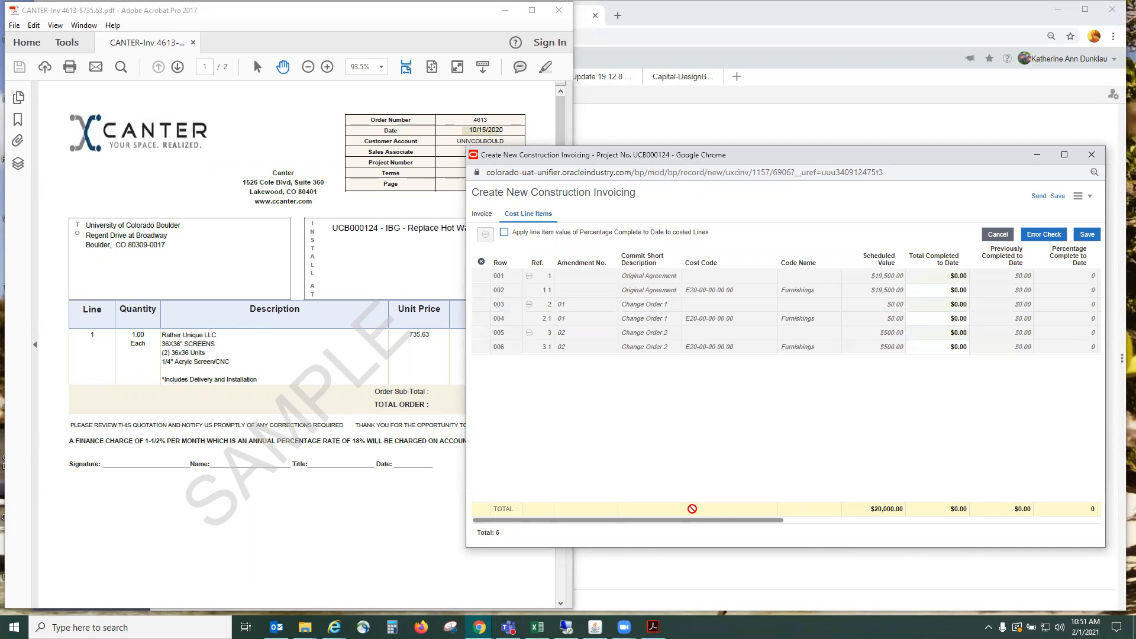
- Set Total Completed to Date on the original agreement's Furnishings line to 735.63 and save the cost line items
left_click_drag(732, 523, 842, 530)
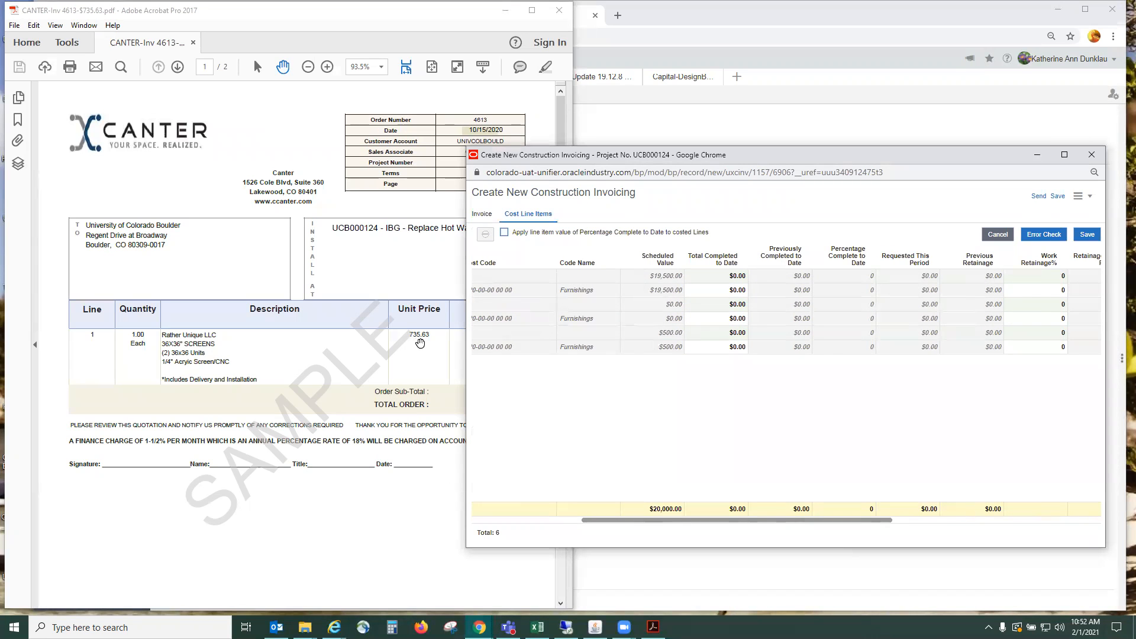
left_click(735, 294)
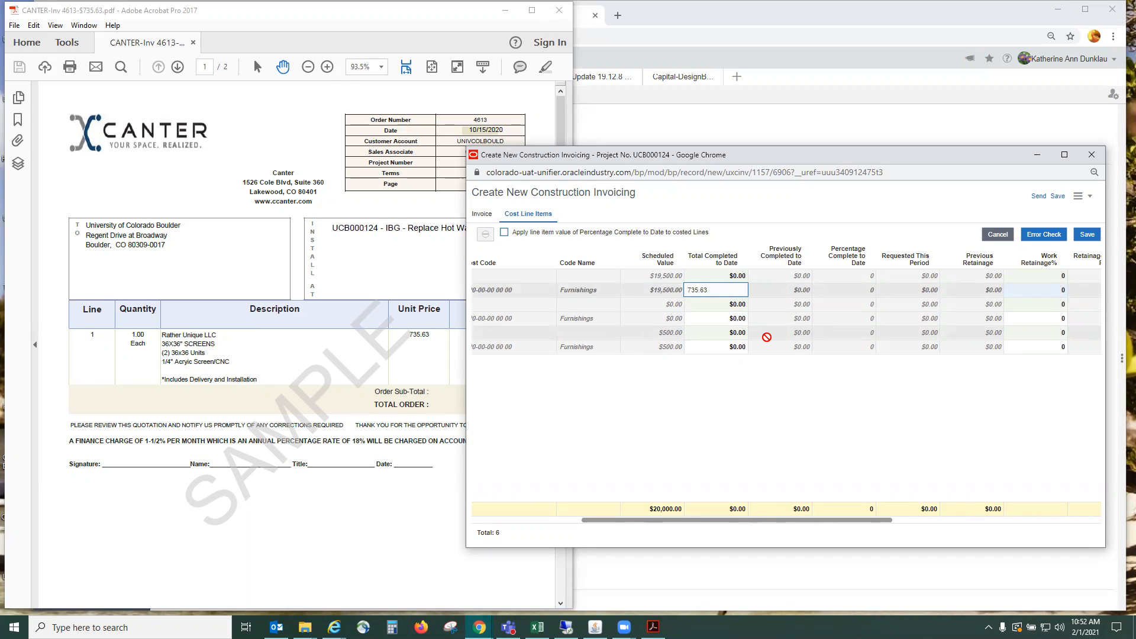
left_click(801, 424)
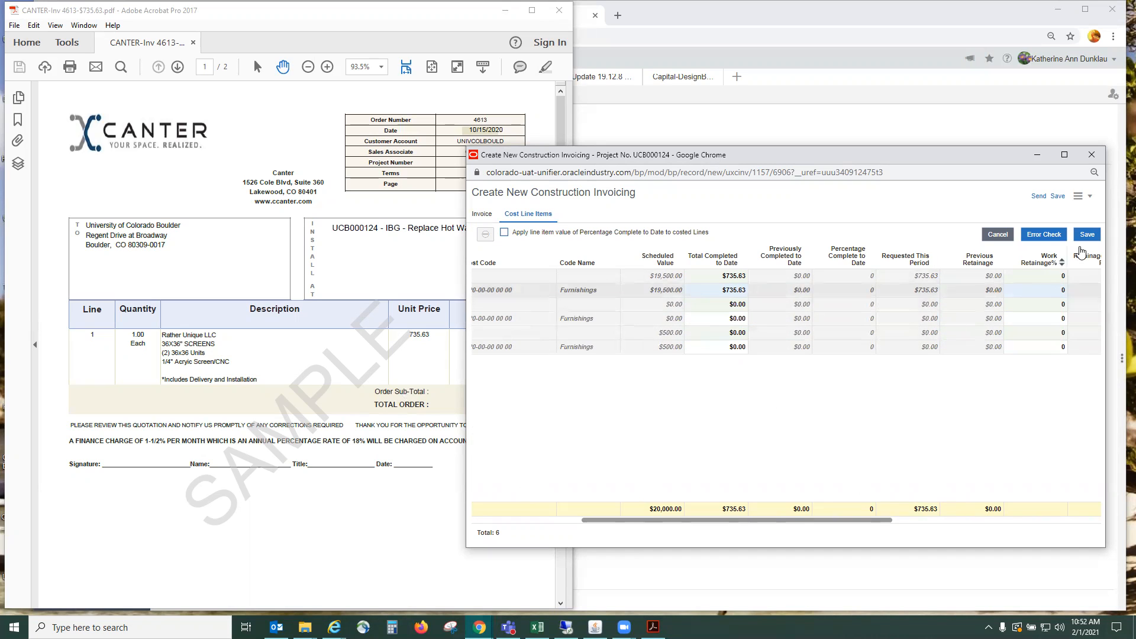
left_click(1087, 235)
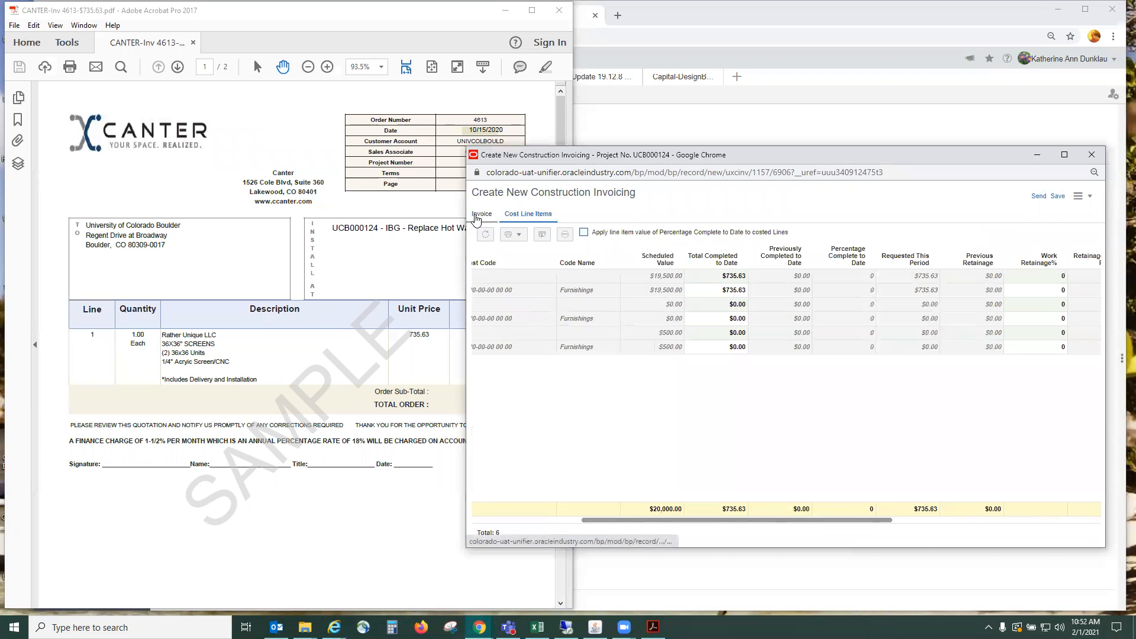
- Return to the main invoice form and close the Canter invoice PDF in Adobe Acrobat
left_click(477, 218)
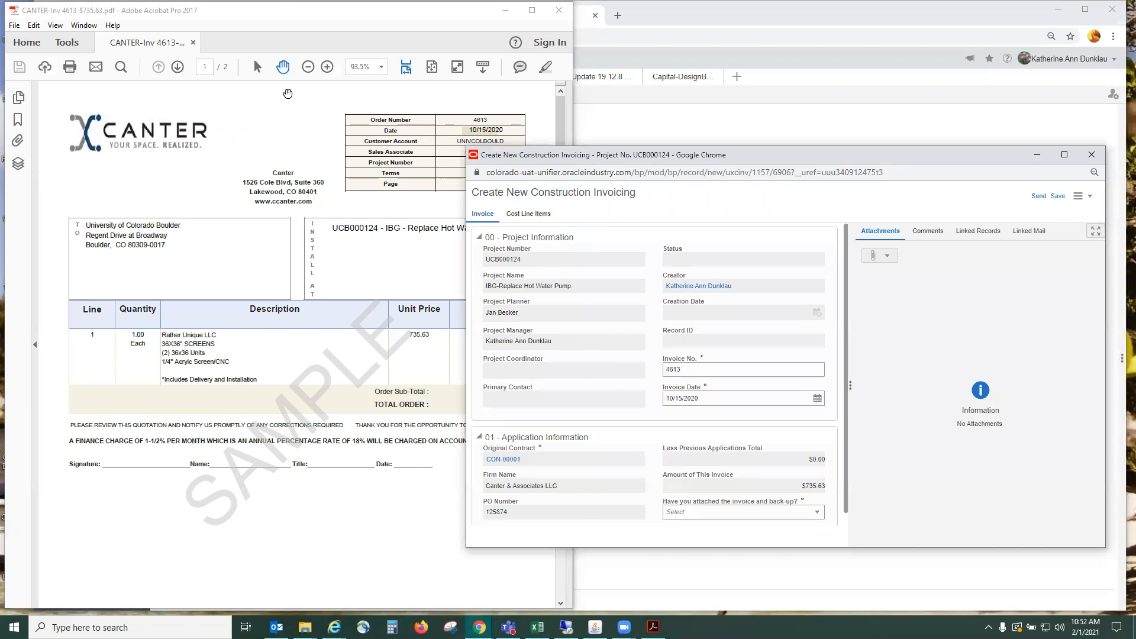
left_click(495, 22)
left_click_drag(407, 12, 407, 79)
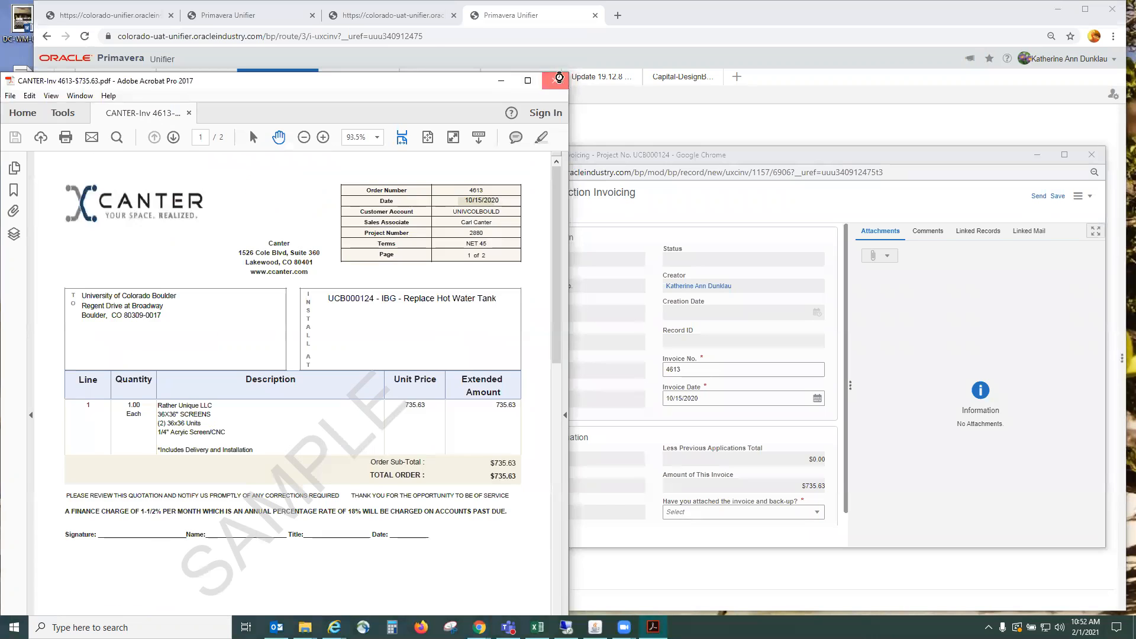
left_click(557, 77)
- Attach CANTER-Inv 4613-$735.63.pdf to the record and answer Yes to whether the invoice and back-up are attached
left_click(888, 256)
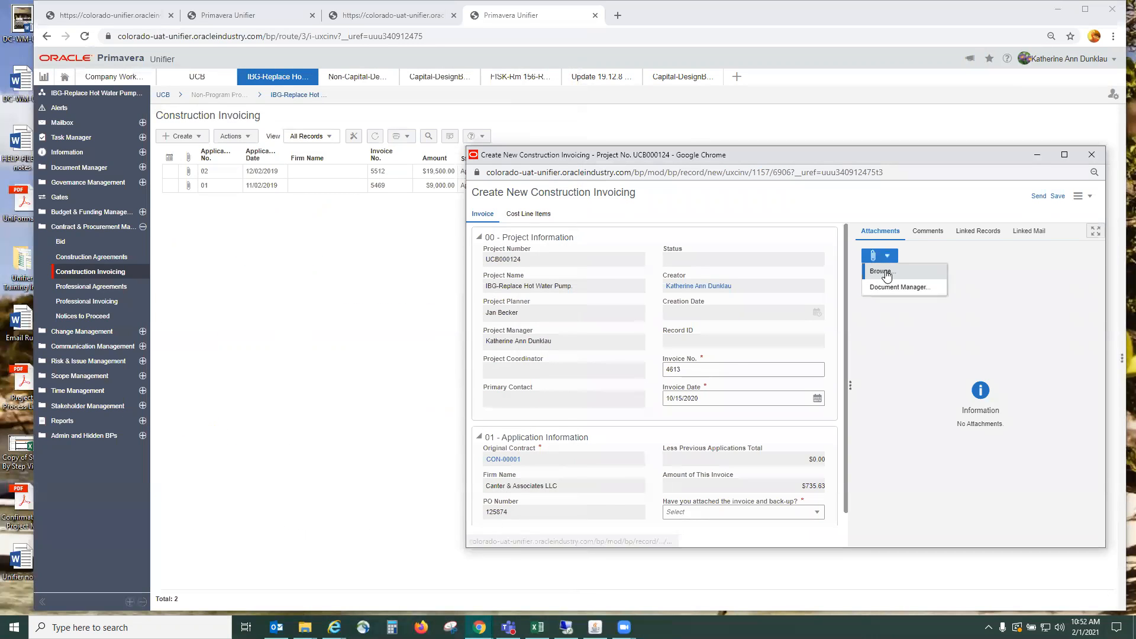
left_click(884, 272)
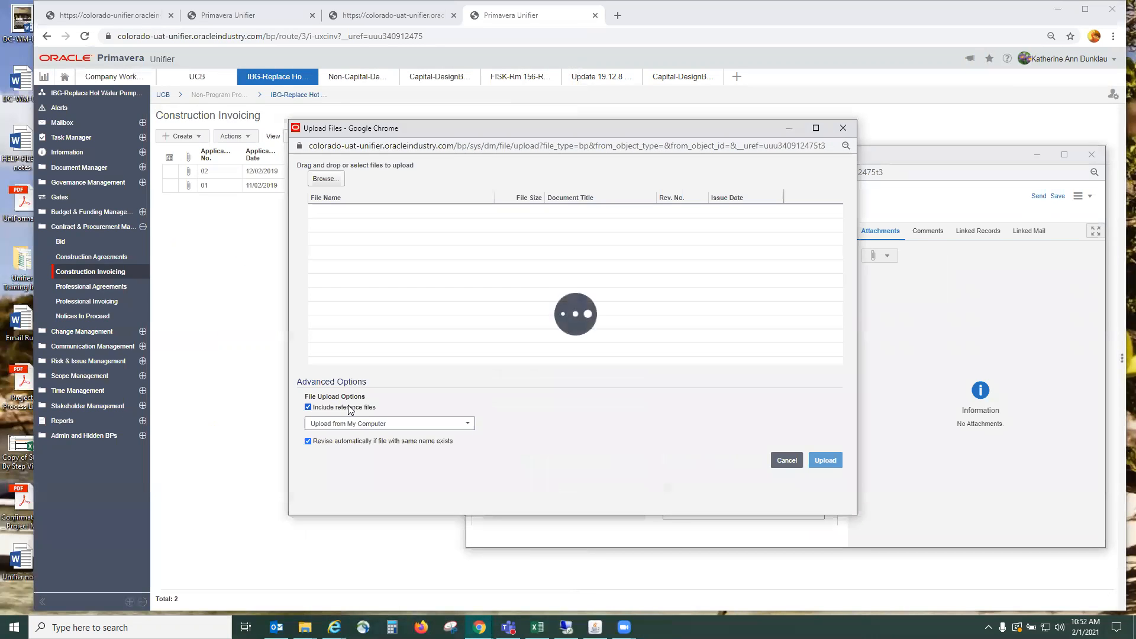
left_click(325, 179)
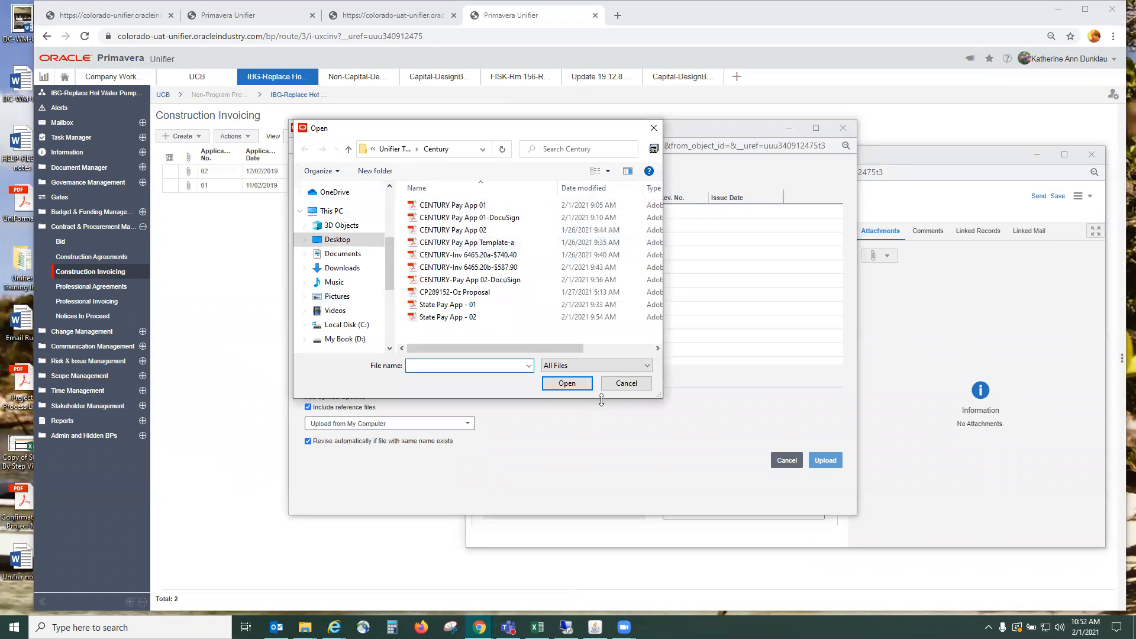
left_click(626, 383)
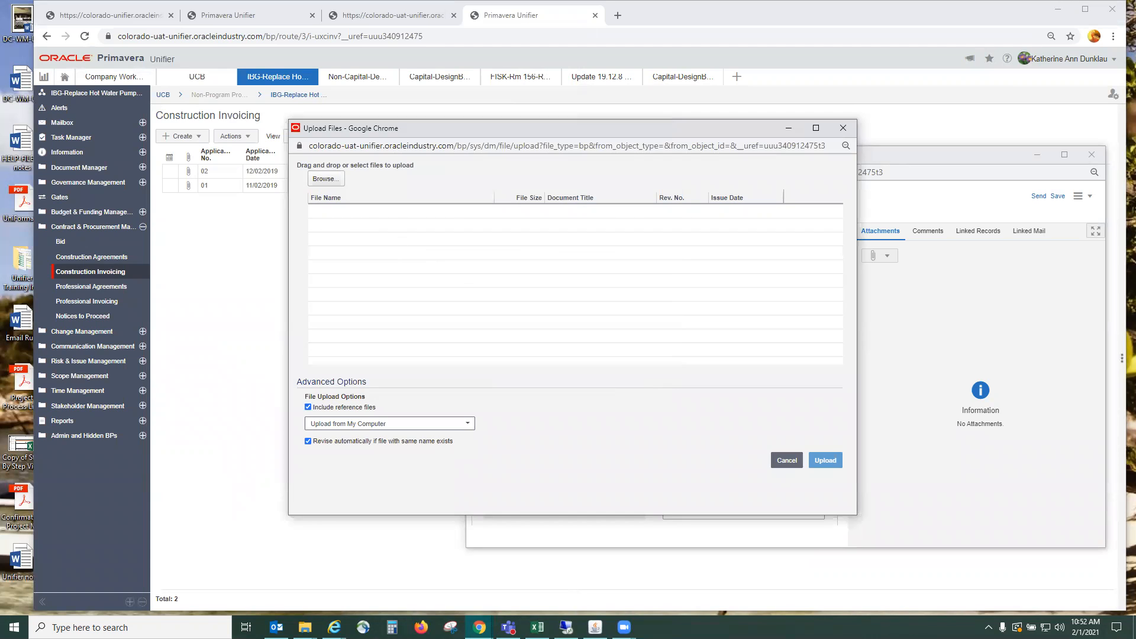
left_click_drag(278, 237, 451, 301)
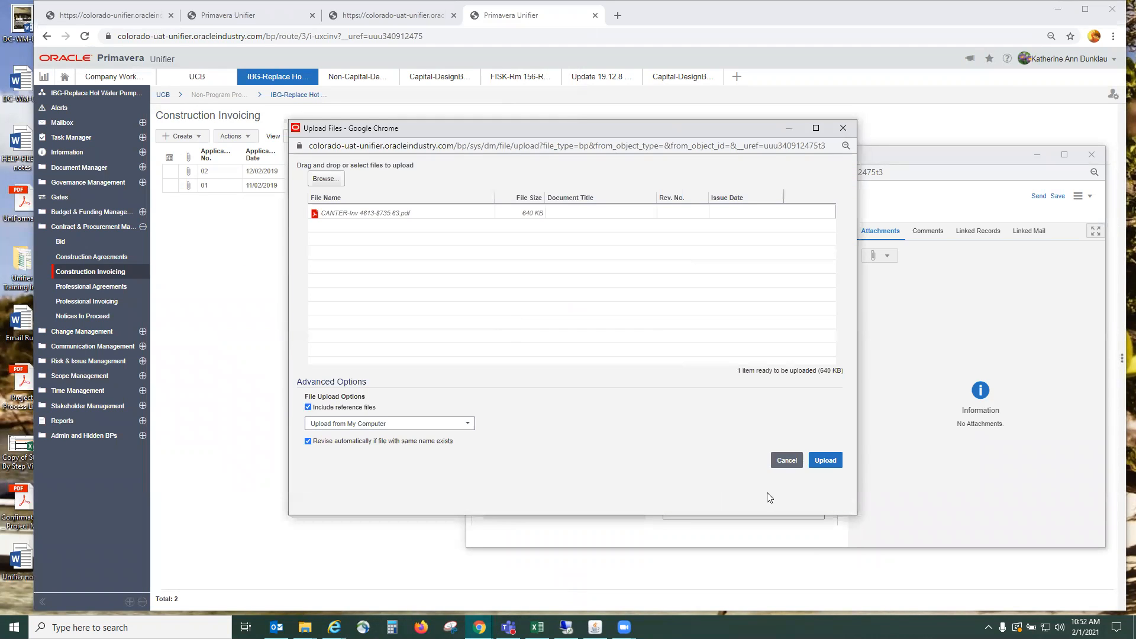
left_click(827, 460)
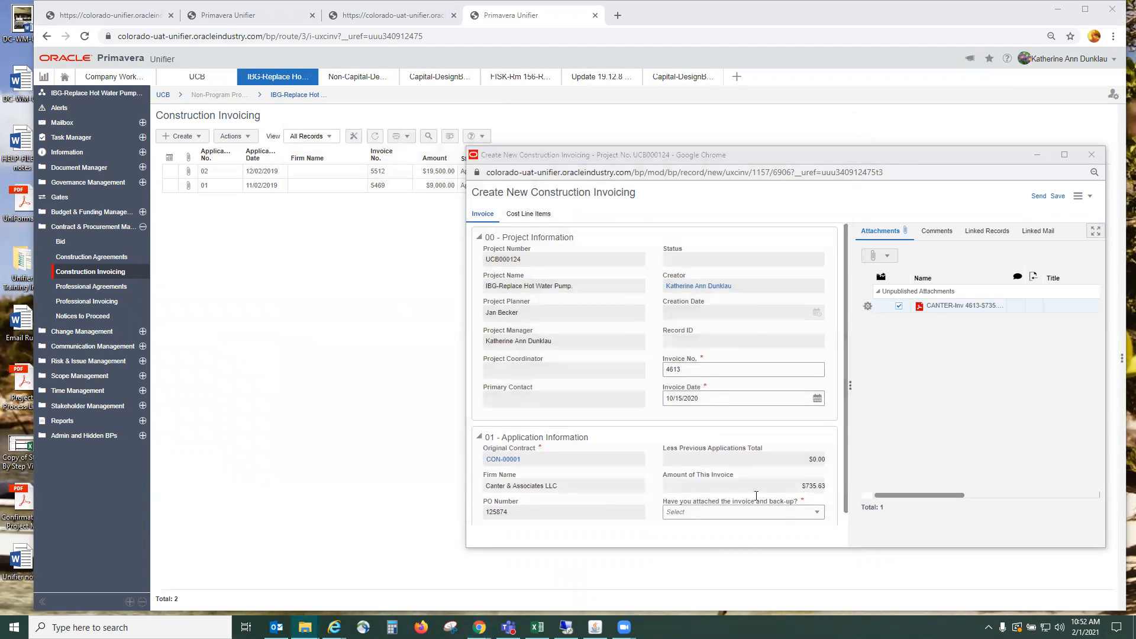
left_click(745, 511)
left_click(682, 529)
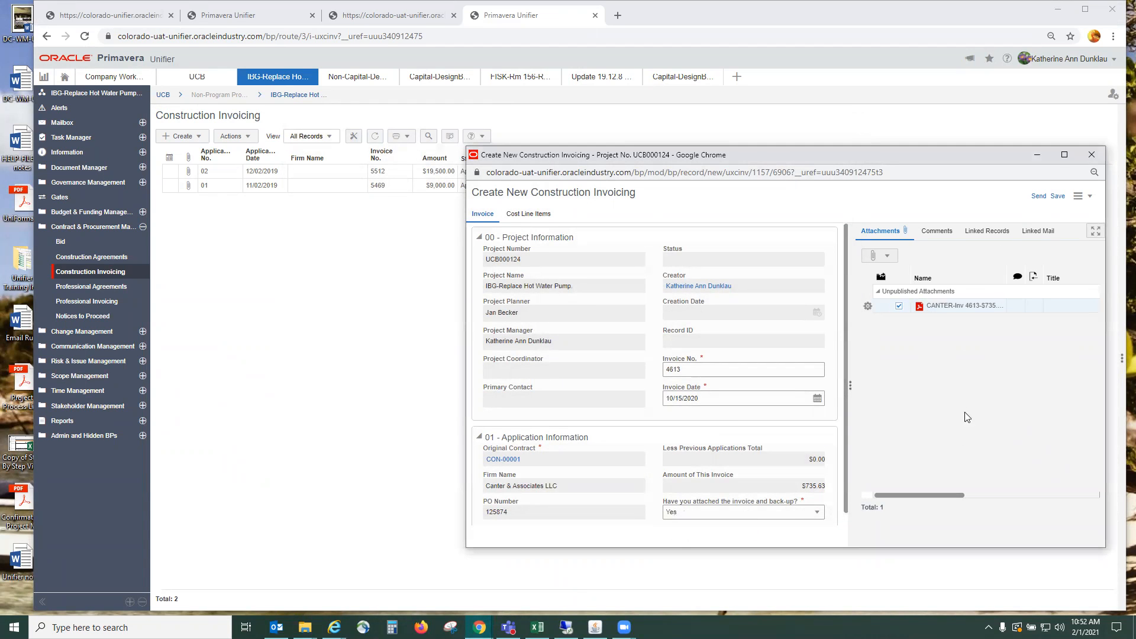
- Submit the invoice record for Review after checking the recipients, and dismiss the creation notice
left_click(1038, 196)
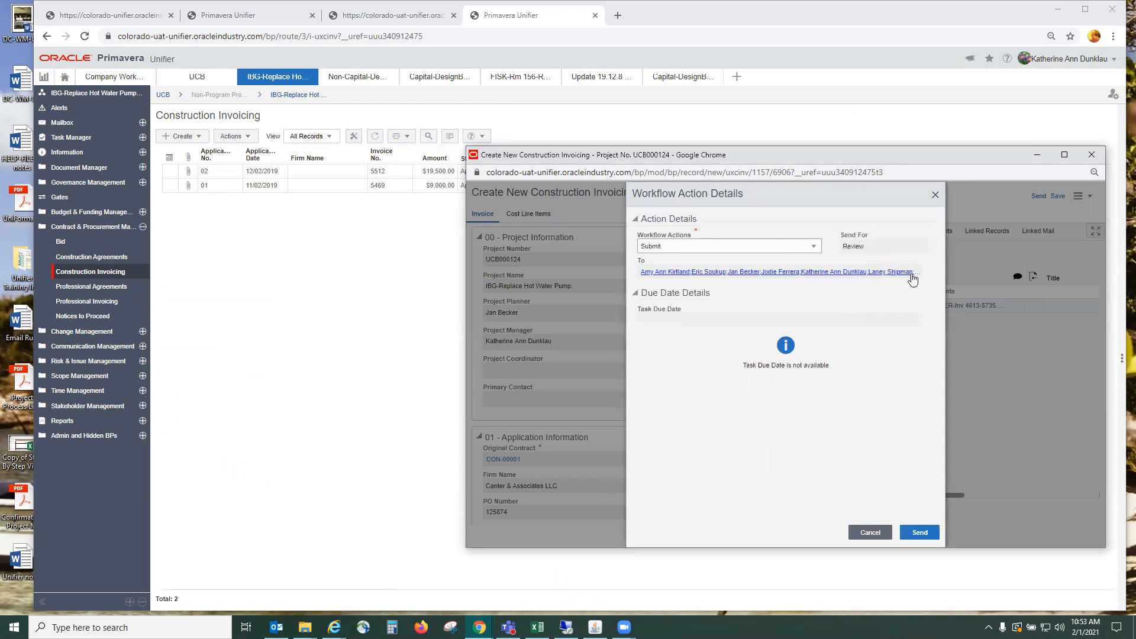
left_click(869, 273)
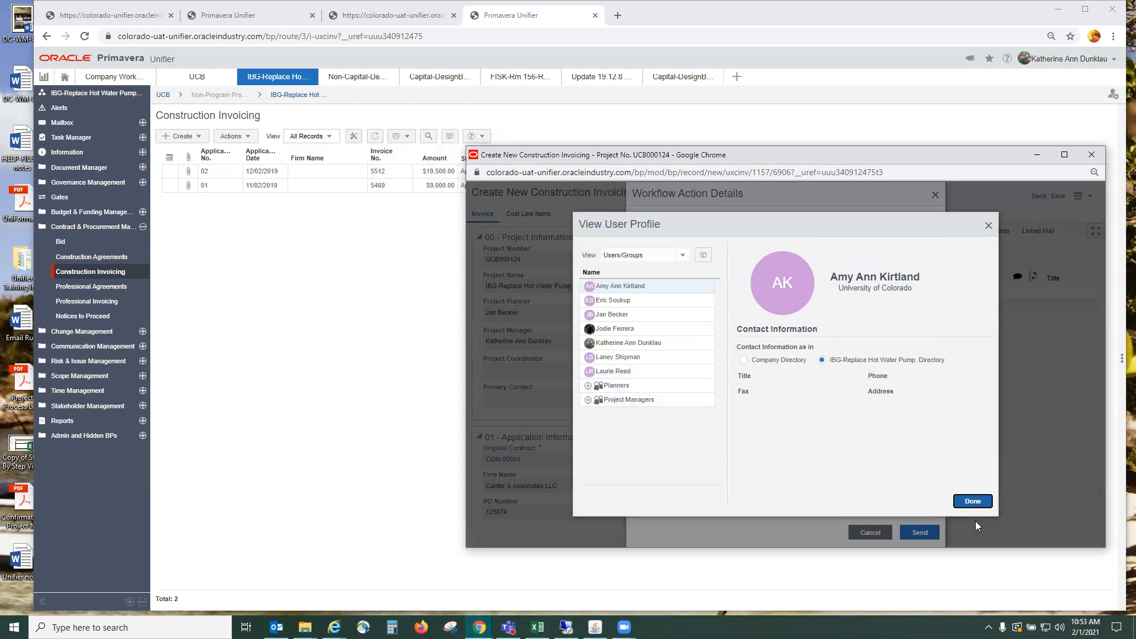
left_click(974, 502)
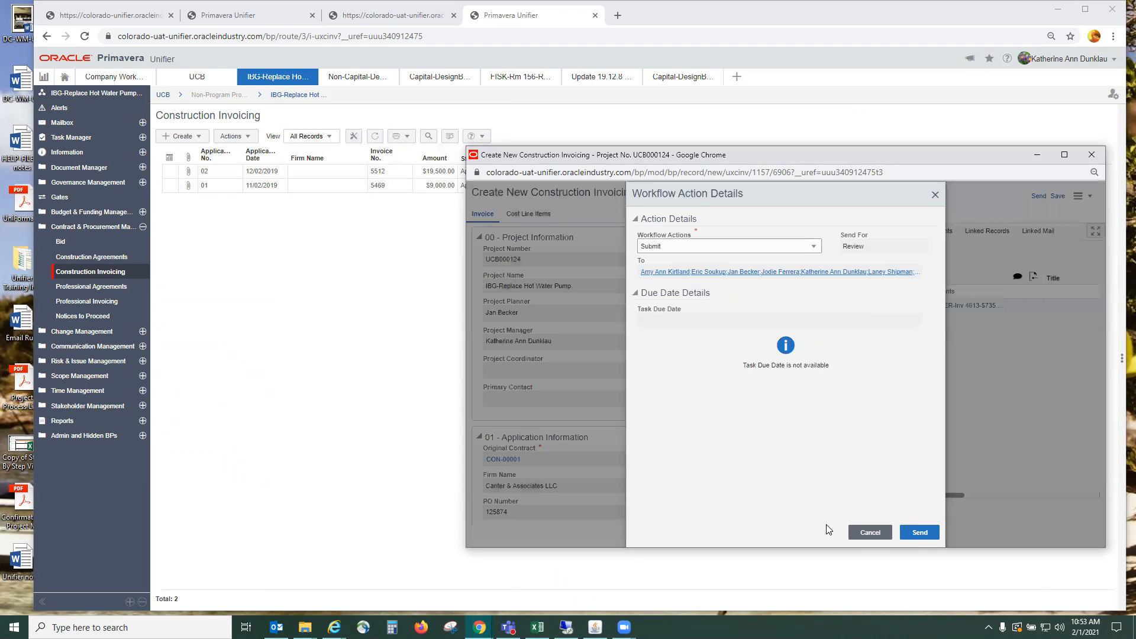
left_click(919, 533)
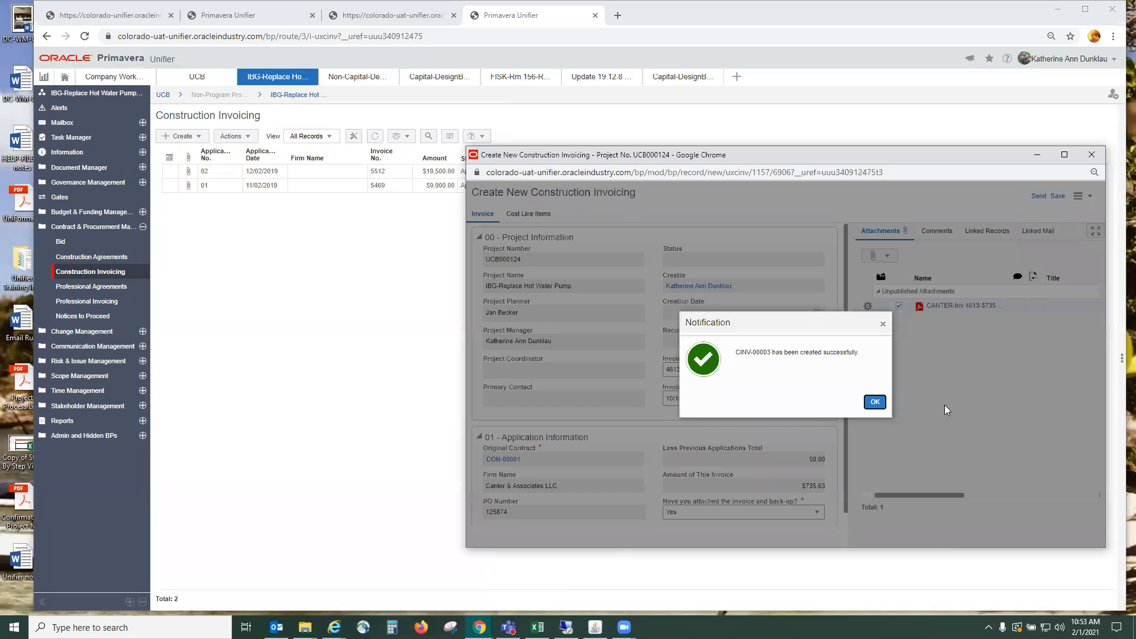
left_click(871, 401)
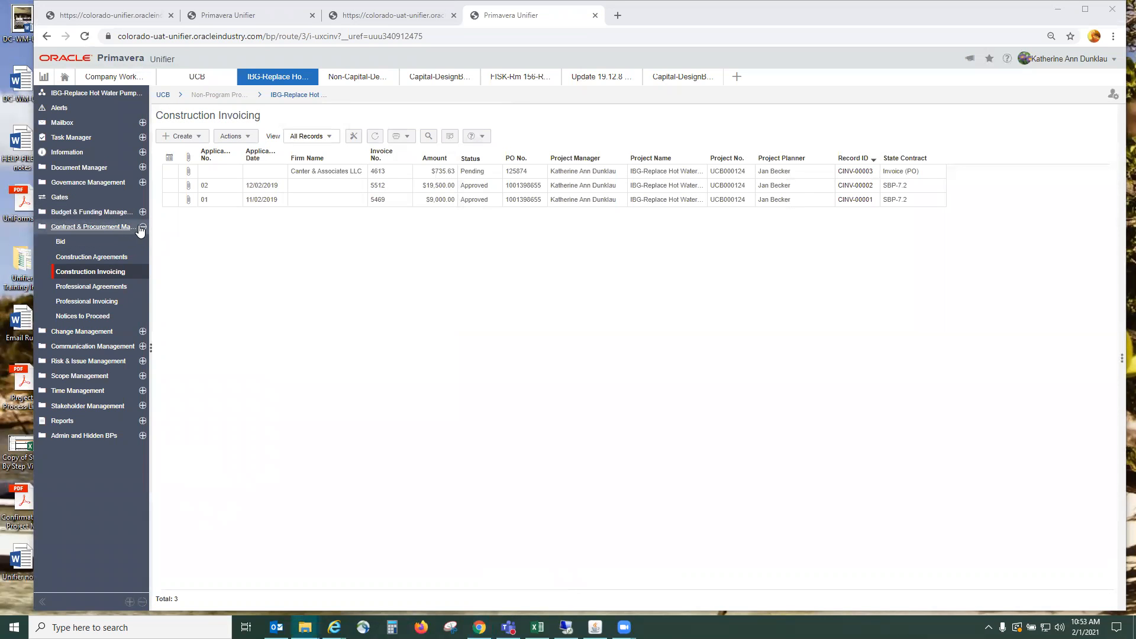
- Open the Canter invoice's review task from the Construction Invoicing group in the project's task list
left_click(136, 223)
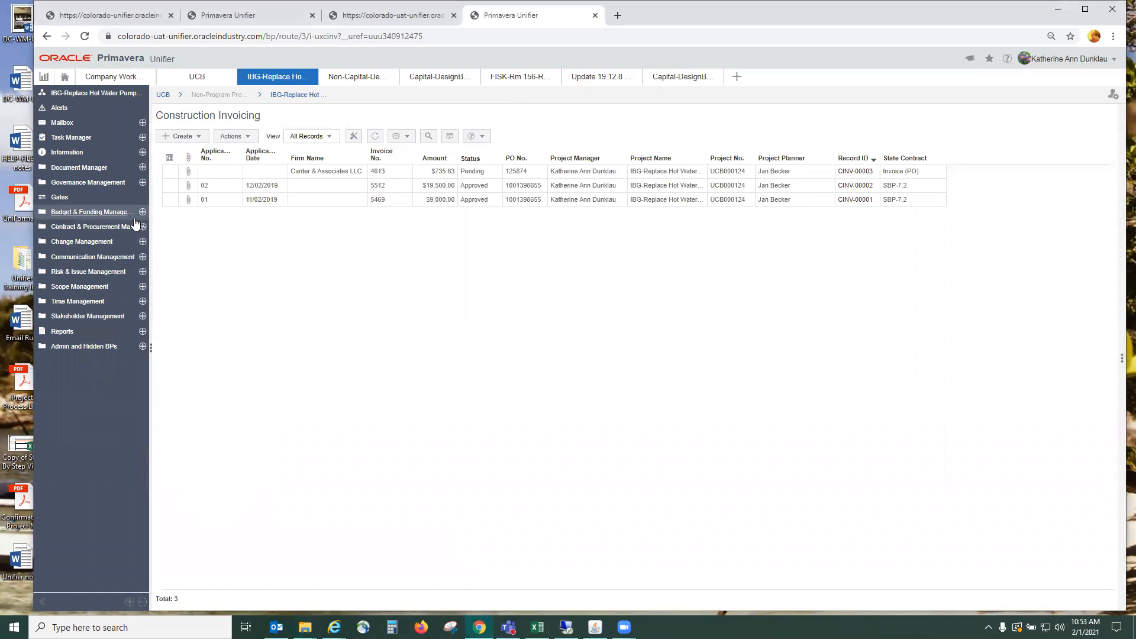
left_click(143, 137)
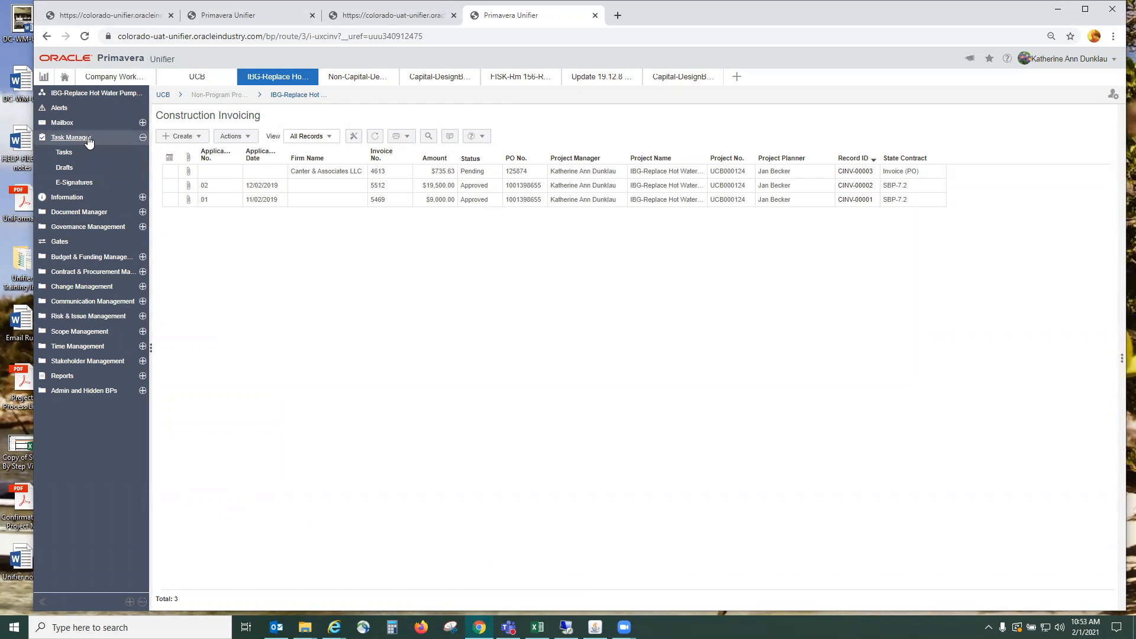
left_click(62, 154)
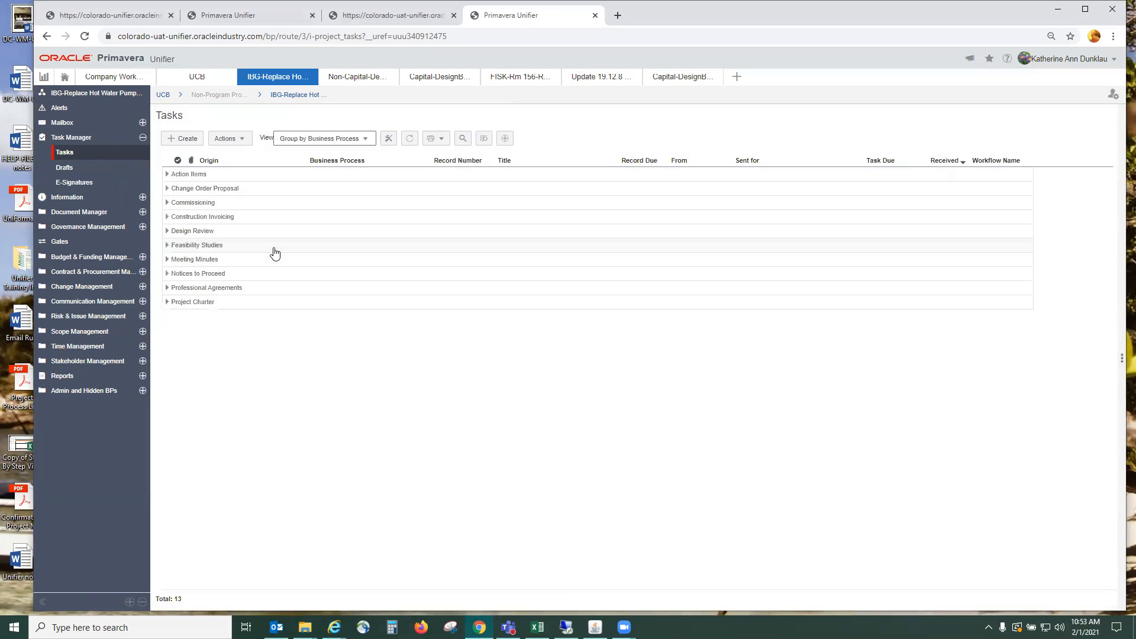
left_click(167, 216)
left_click(271, 236)
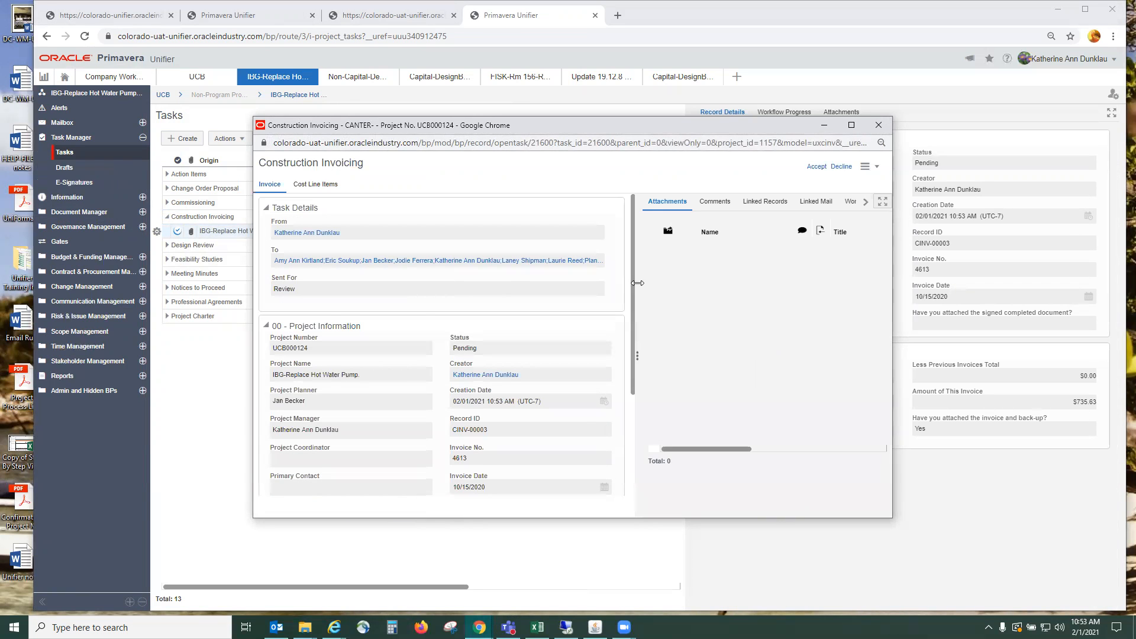
- Download and view the attached CANTER-Inv 4613-$735.63.pdf, close it and return to the invoice task
left_click(654, 260)
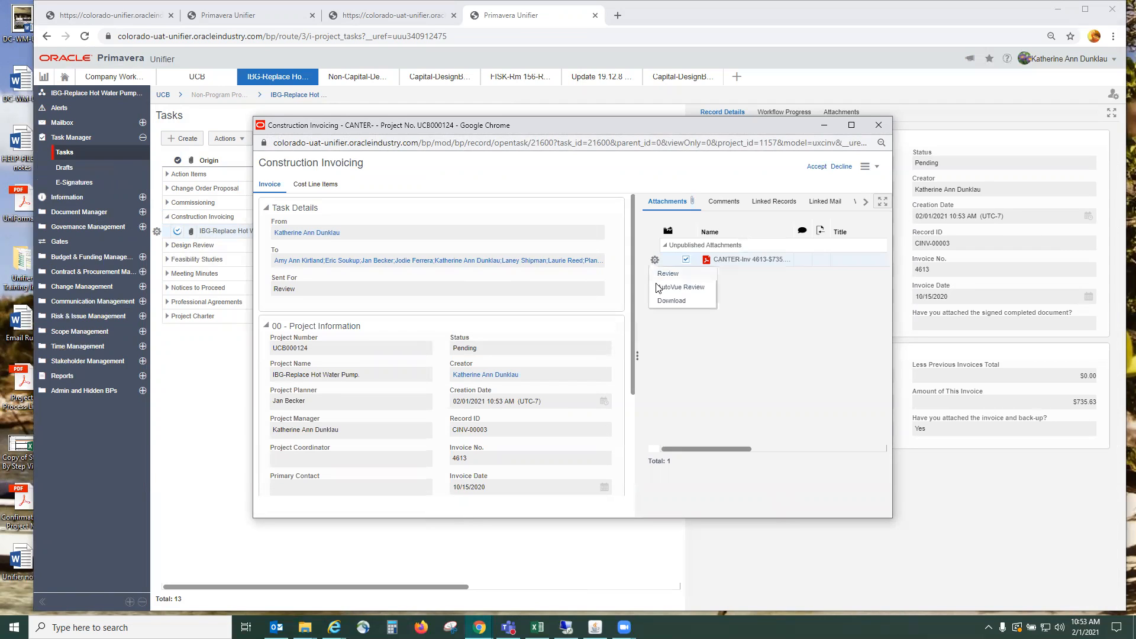
left_click(670, 301)
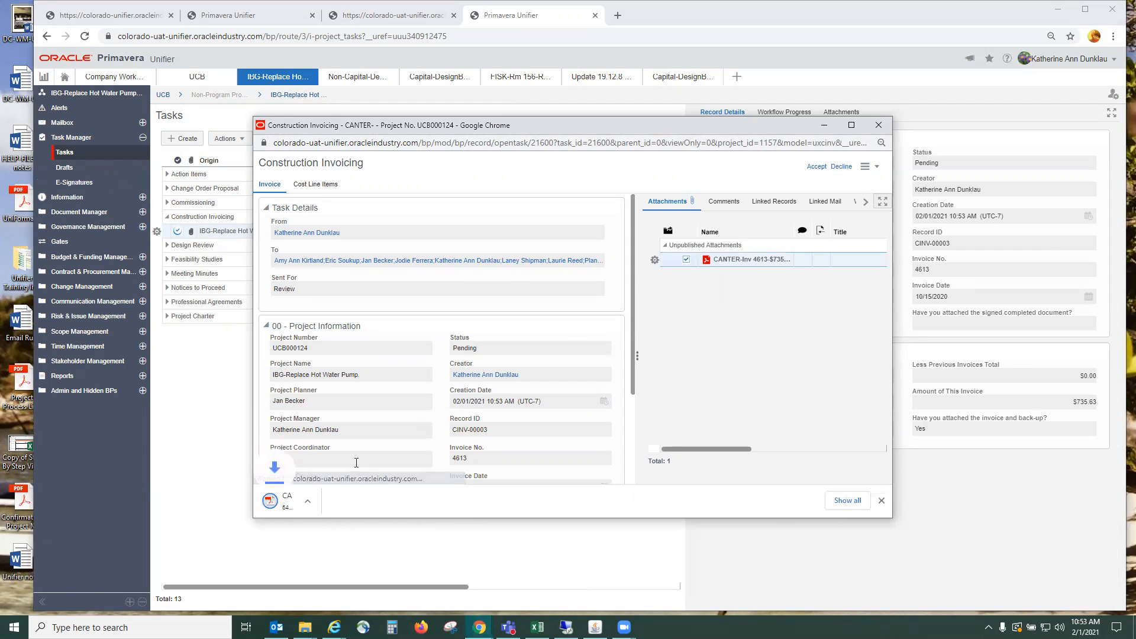
left_click(302, 504)
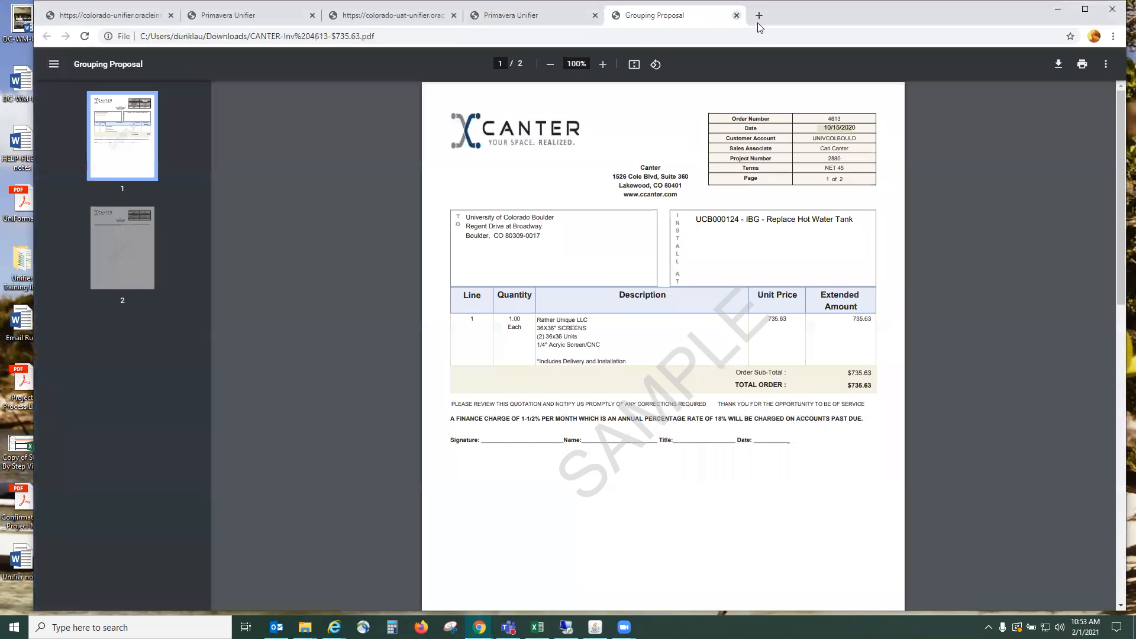
key("ctrl+w")
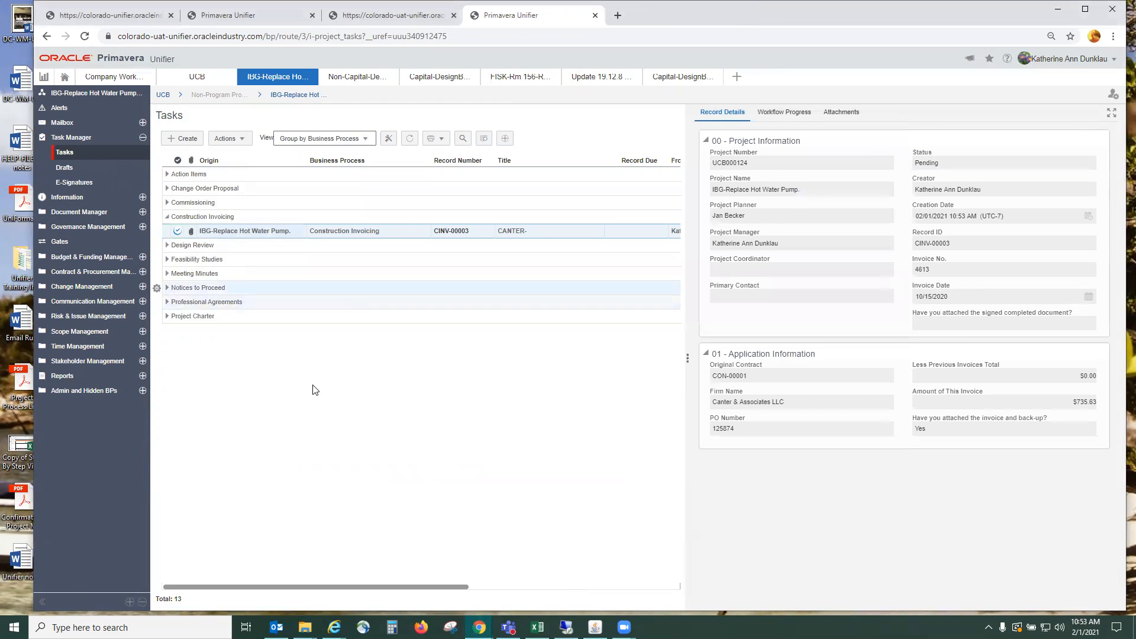
mouse_move(480, 627)
left_click(533, 603)
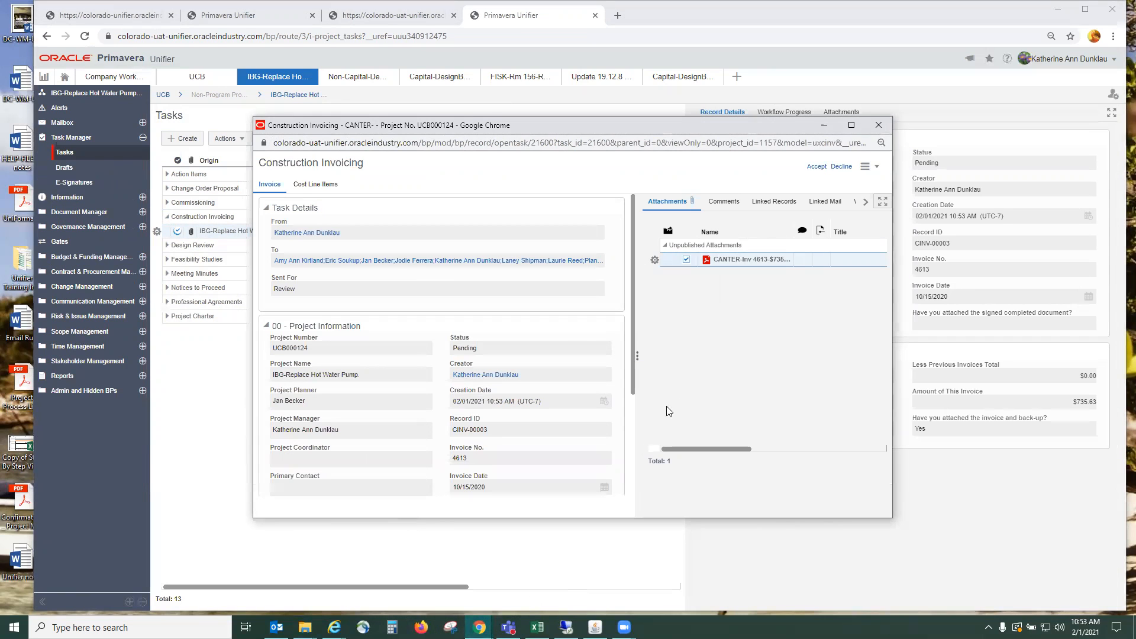
- Examine the attached Canter invoice in the built-in file viewer, enlarging it and checking its second page, and close the viewer
left_click(718, 262)
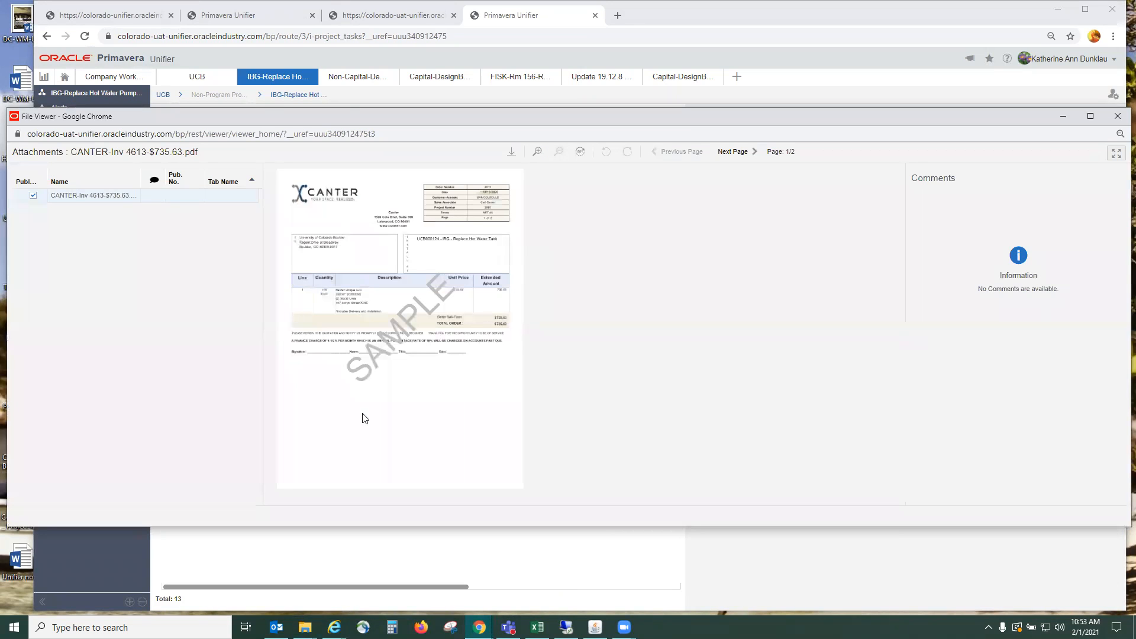
left_click(538, 153)
left_click(754, 152)
left_click(653, 154)
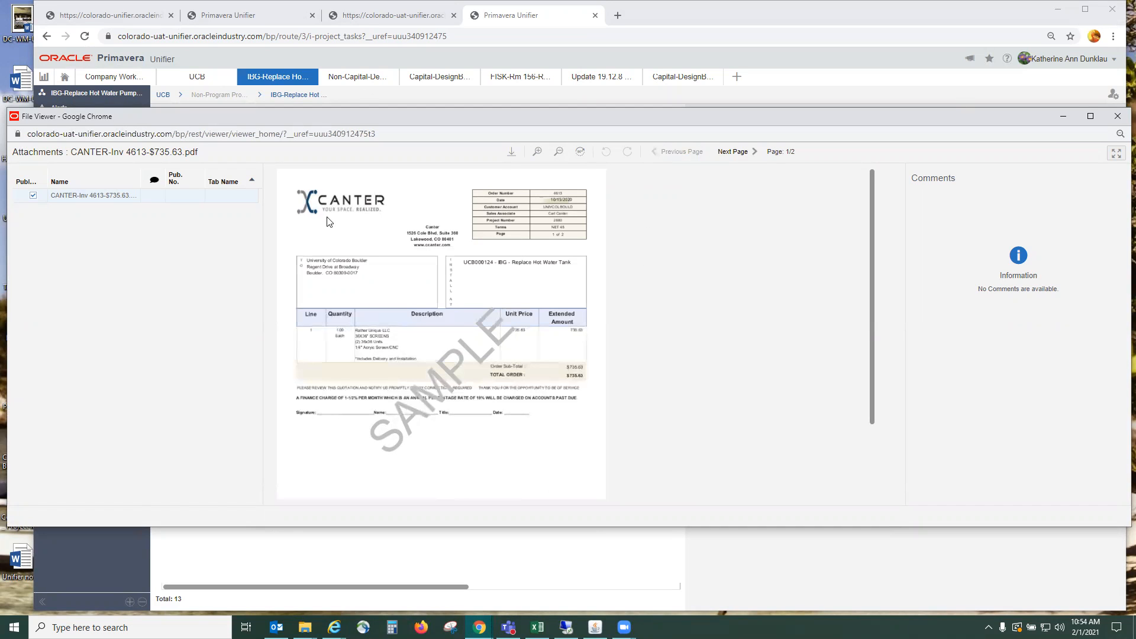
left_click(1118, 116)
- Accept the review task and send the invoice on with the workflow action Sign to obtain signatures
left_click(824, 166)
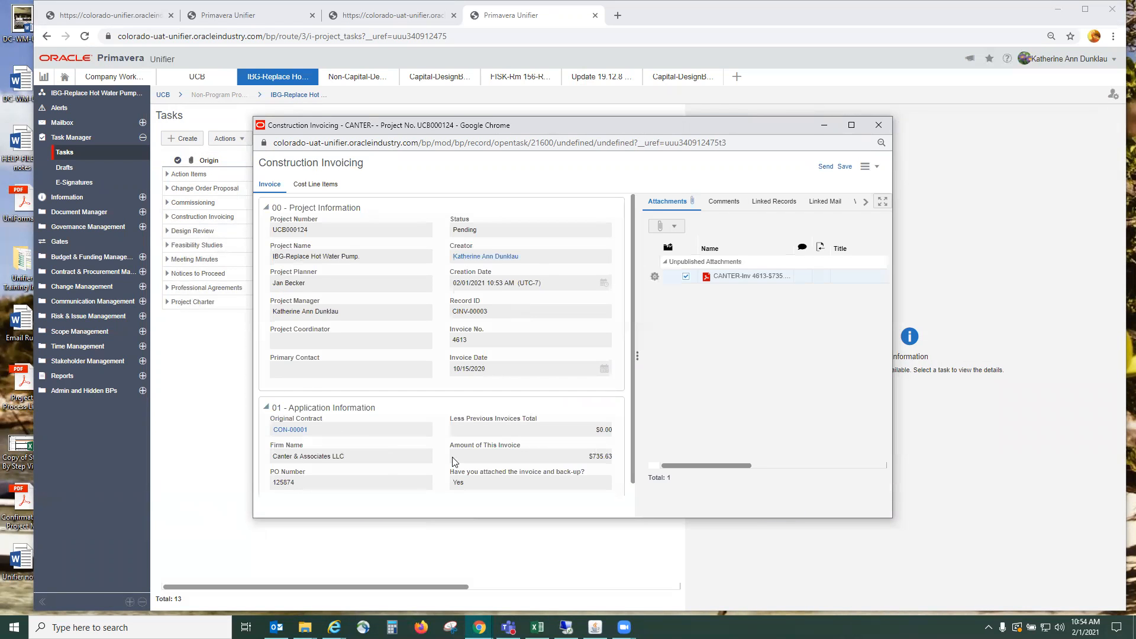
left_click(827, 167)
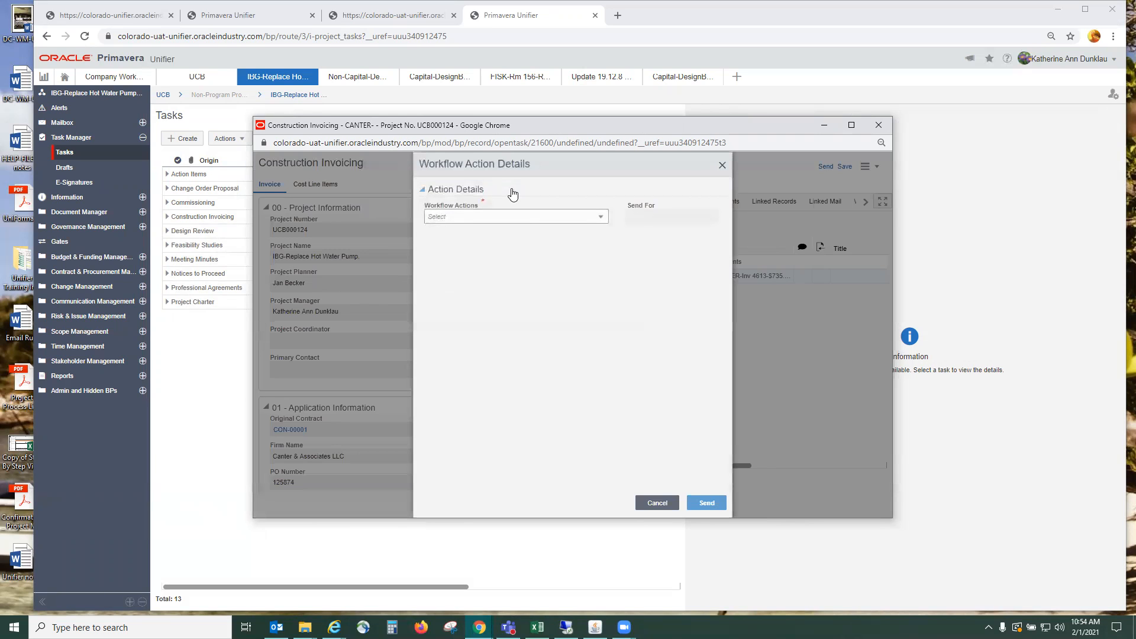
left_click(524, 218)
left_click(444, 245)
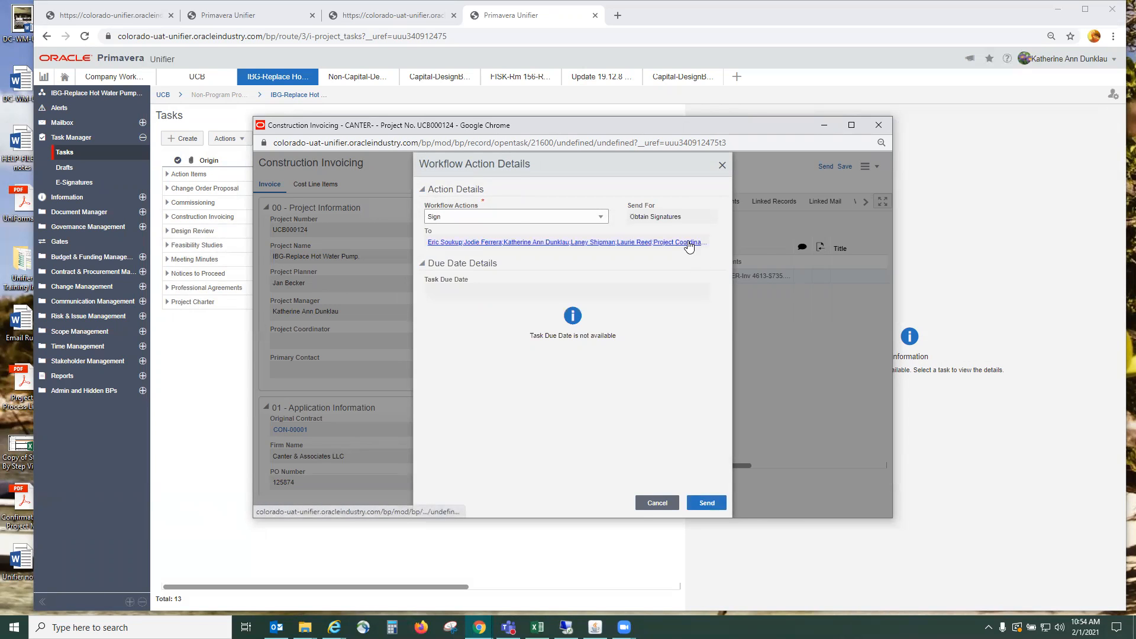
left_click(708, 503)
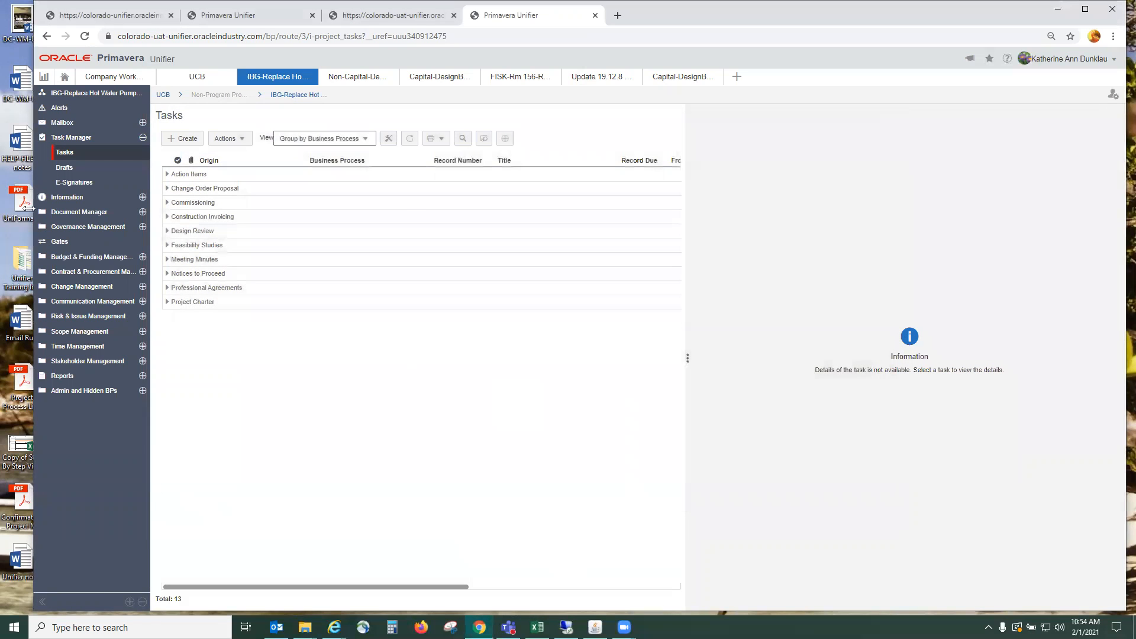
- Open the CANTER-4613 Obtain Signatures task from the Construction Invoicing group in the home task list and accept it
left_click(142, 138)
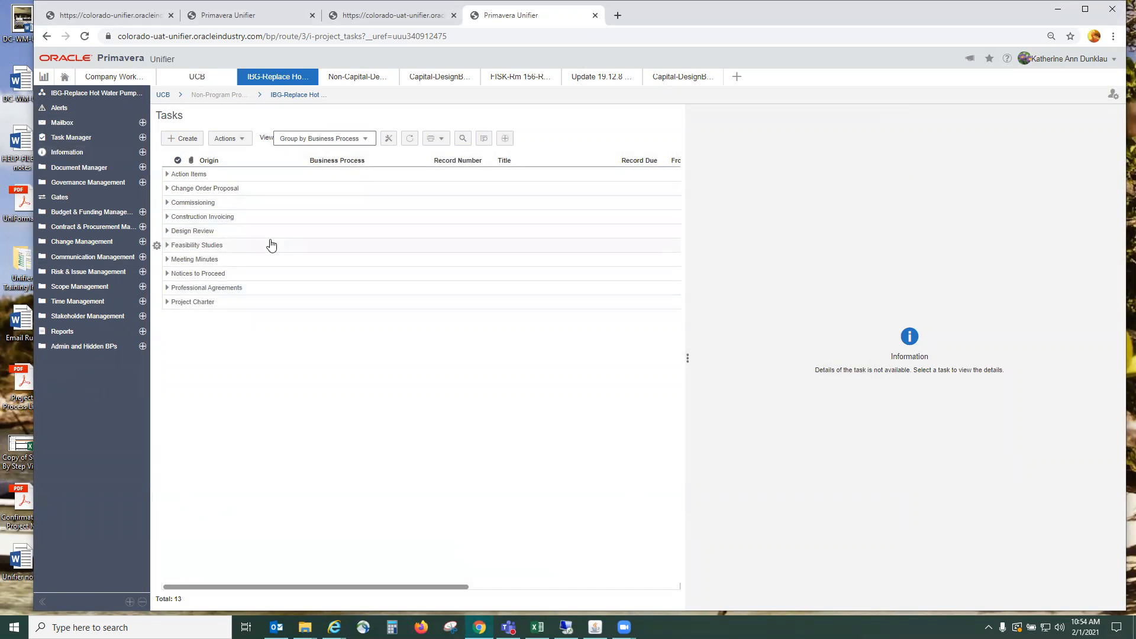
left_click(65, 77)
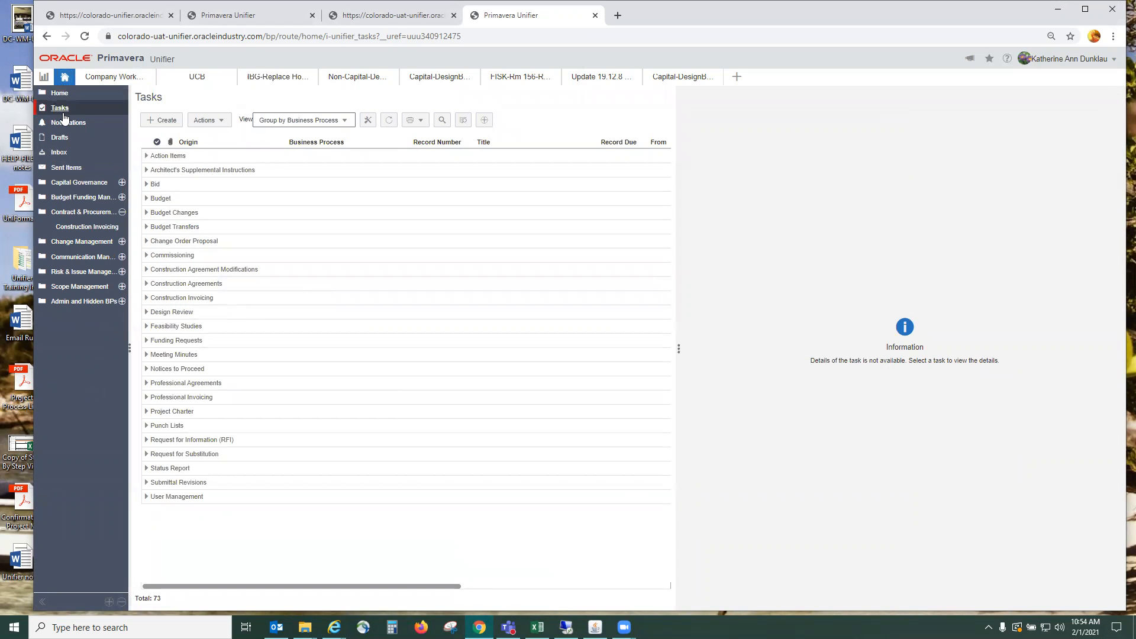
left_click(61, 108)
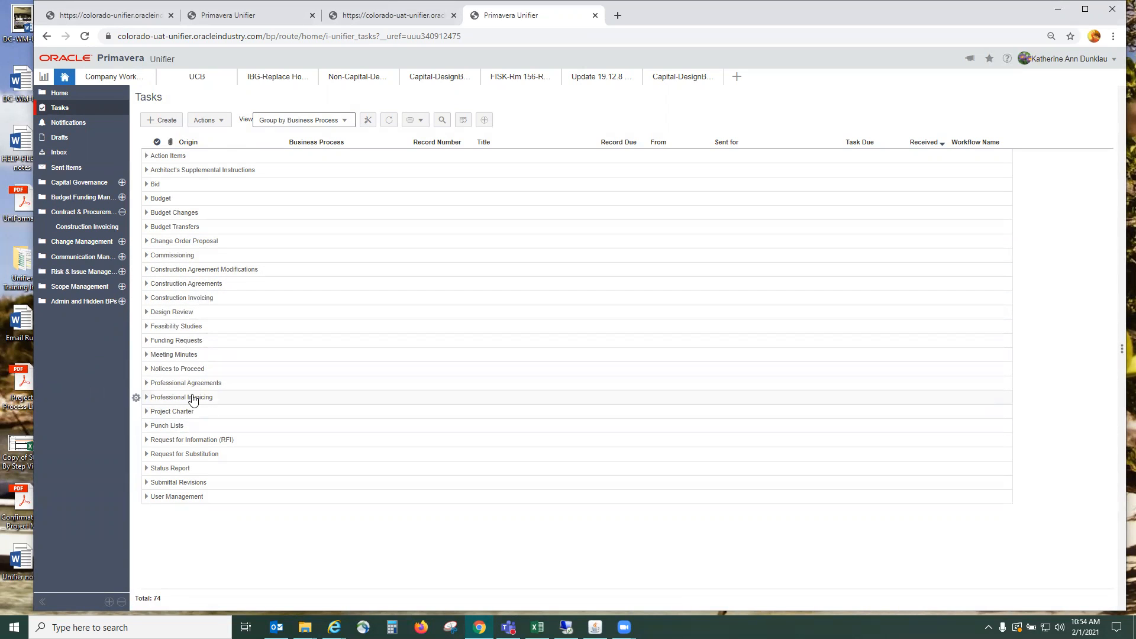
left_click(147, 299)
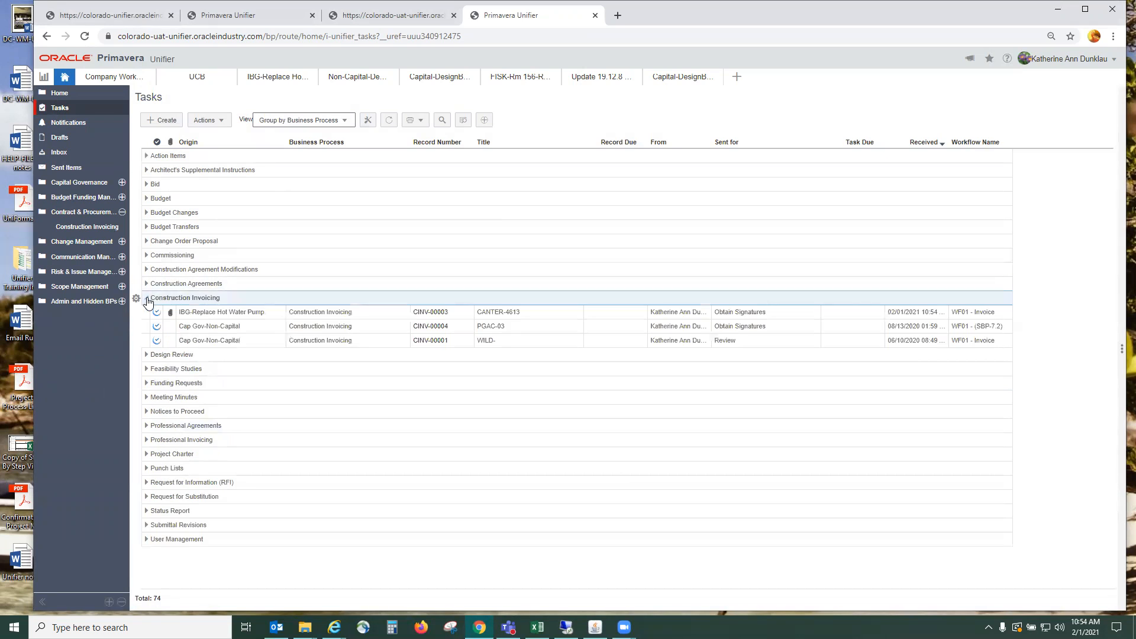
double_click(238, 316)
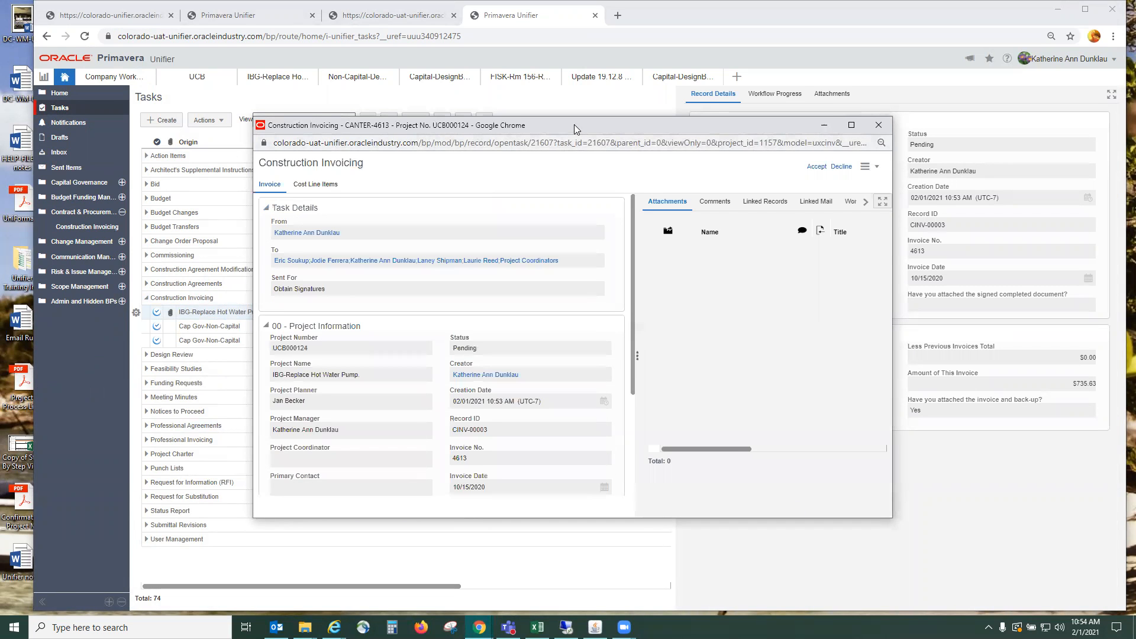
left_click_drag(564, 122, 539, 95)
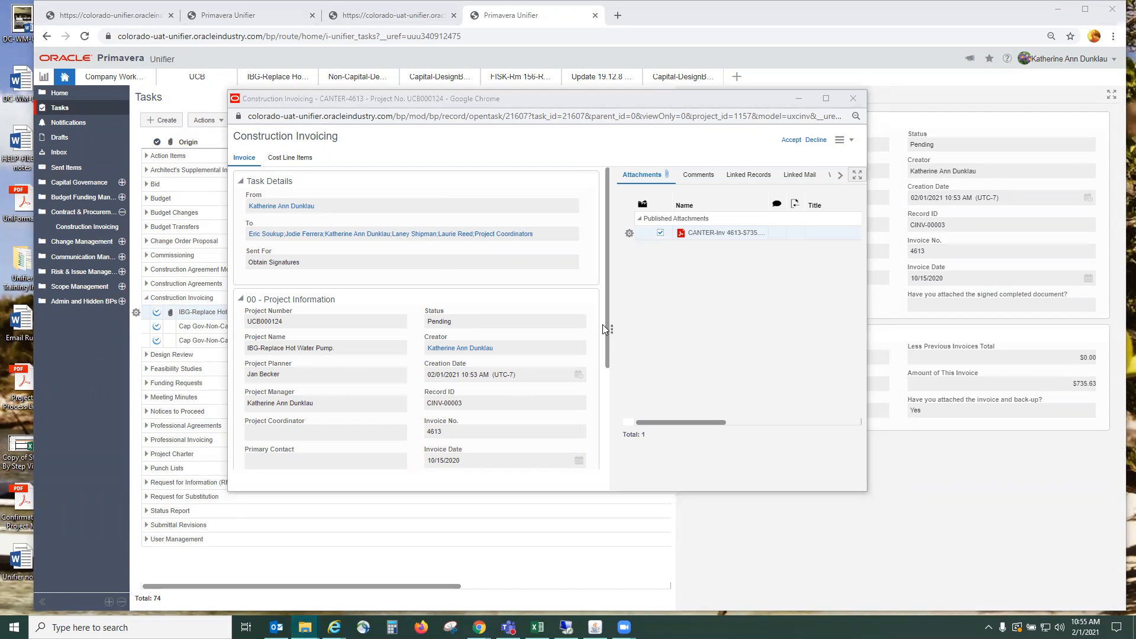
left_click(791, 140)
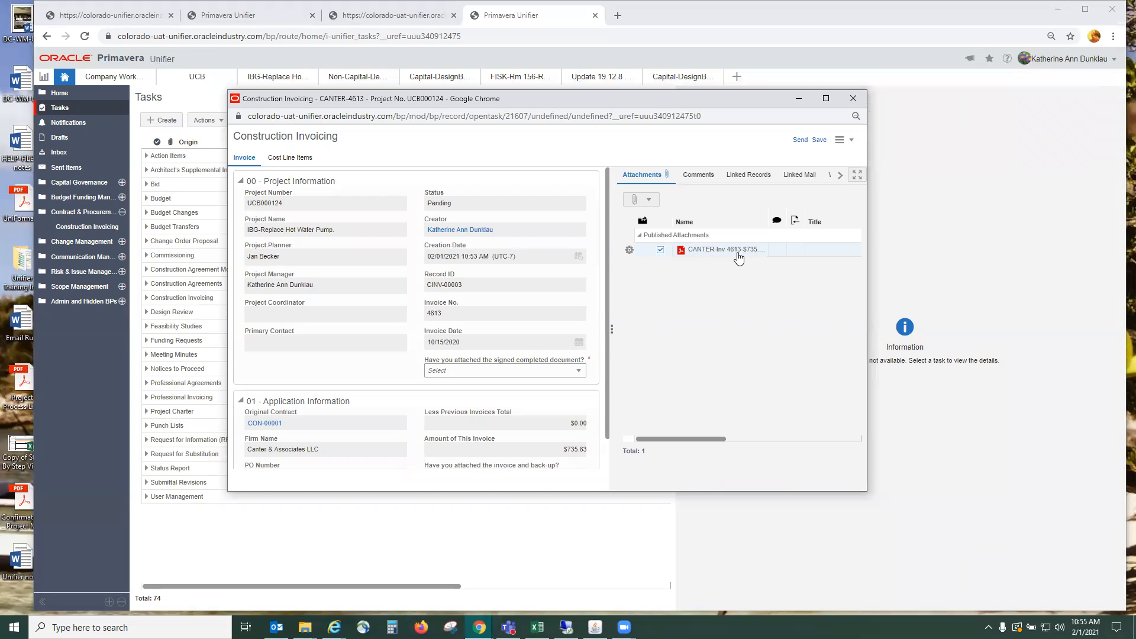
- Revise the attached Canter invoice by uploading CANTER-Inv 4613-$735.63 from the Canter Docusign folder
left_click(629, 251)
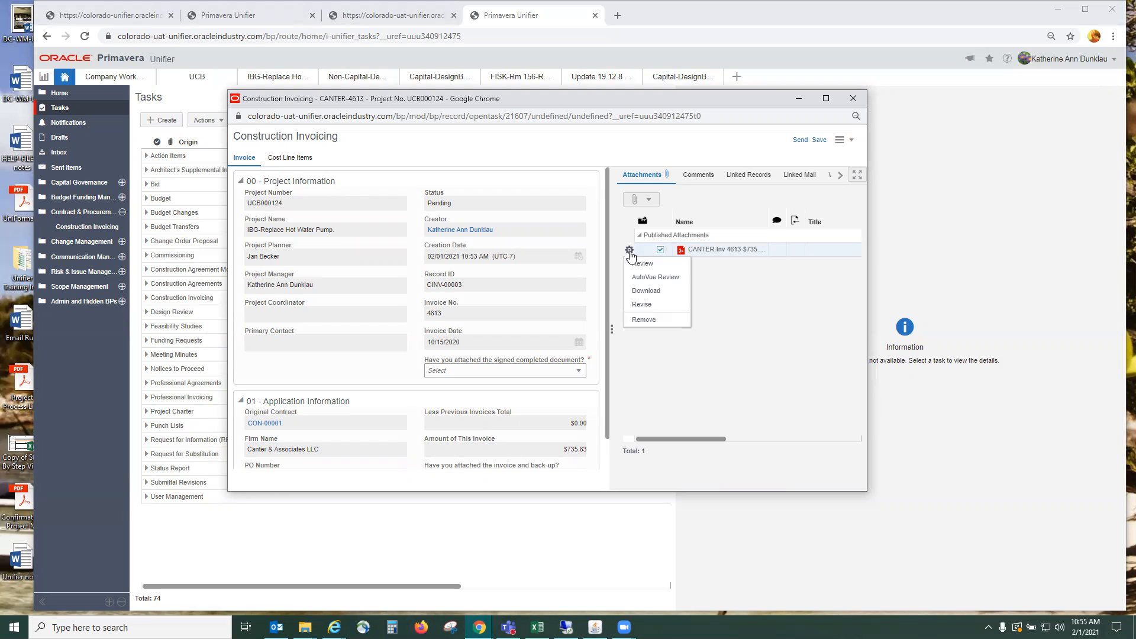
left_click(640, 304)
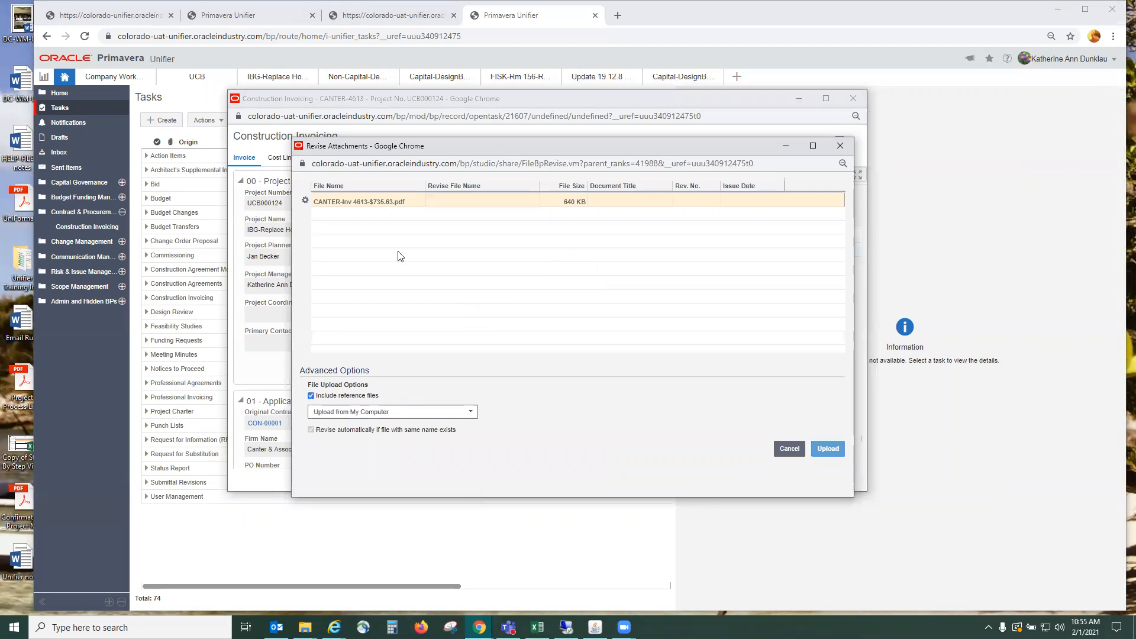
left_click(305, 200)
left_click(314, 219)
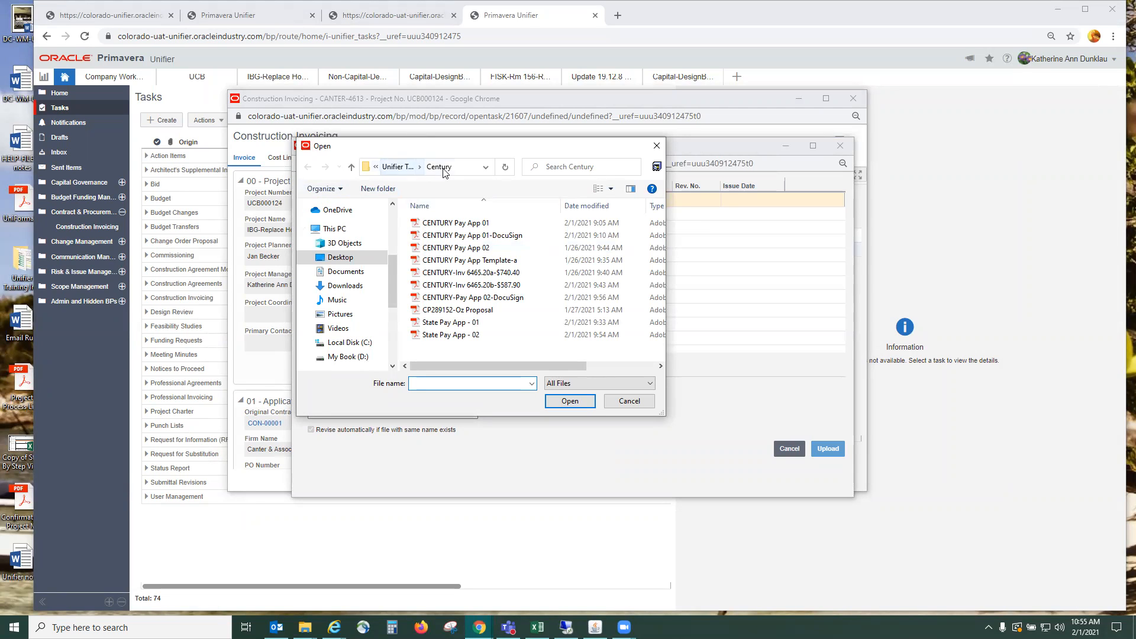
left_click(351, 168)
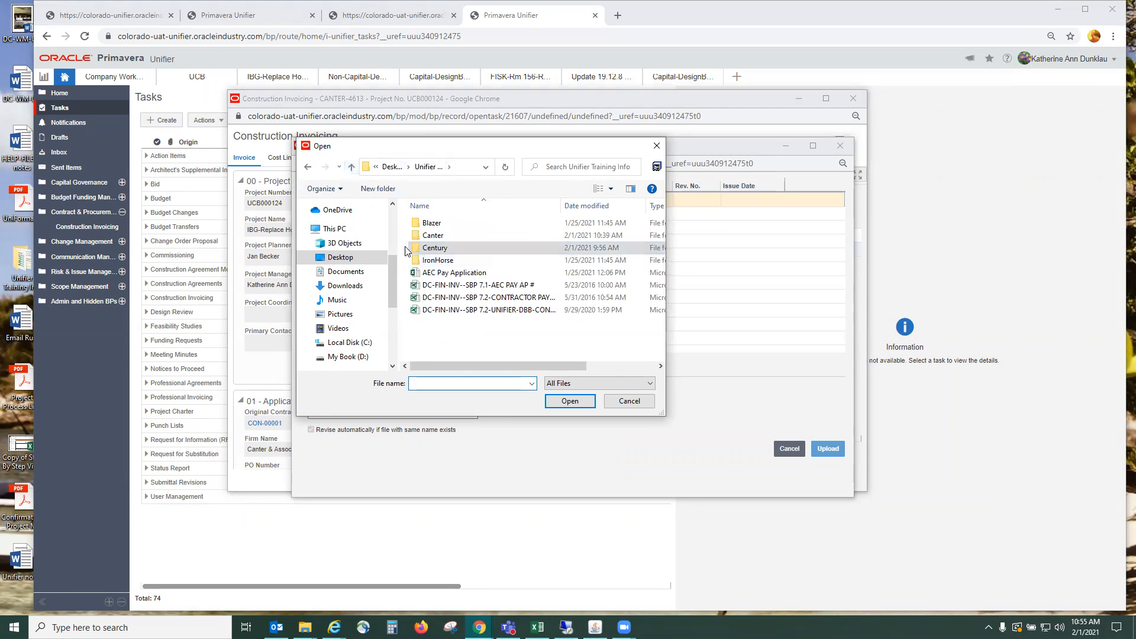
double_click(430, 235)
double_click(450, 223)
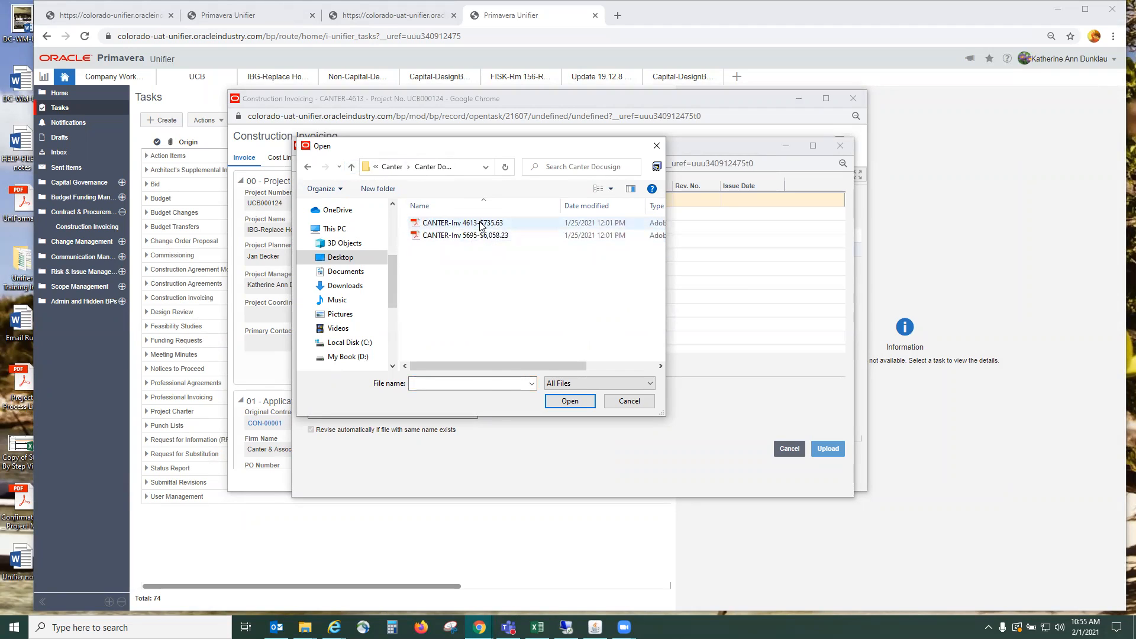
left_click(480, 225)
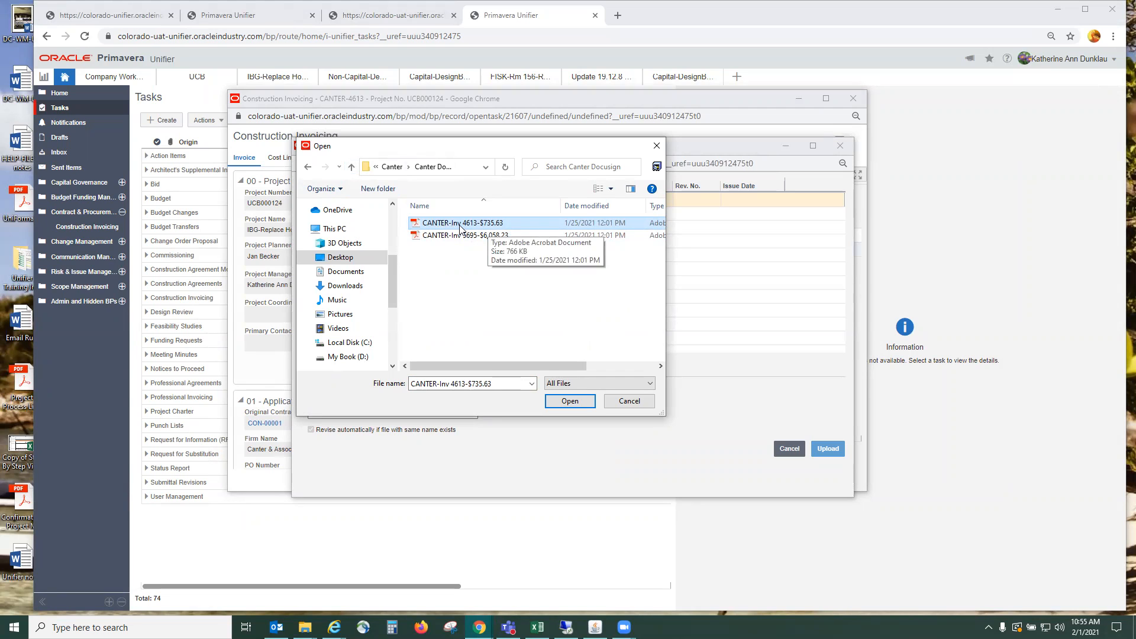
left_click(571, 403)
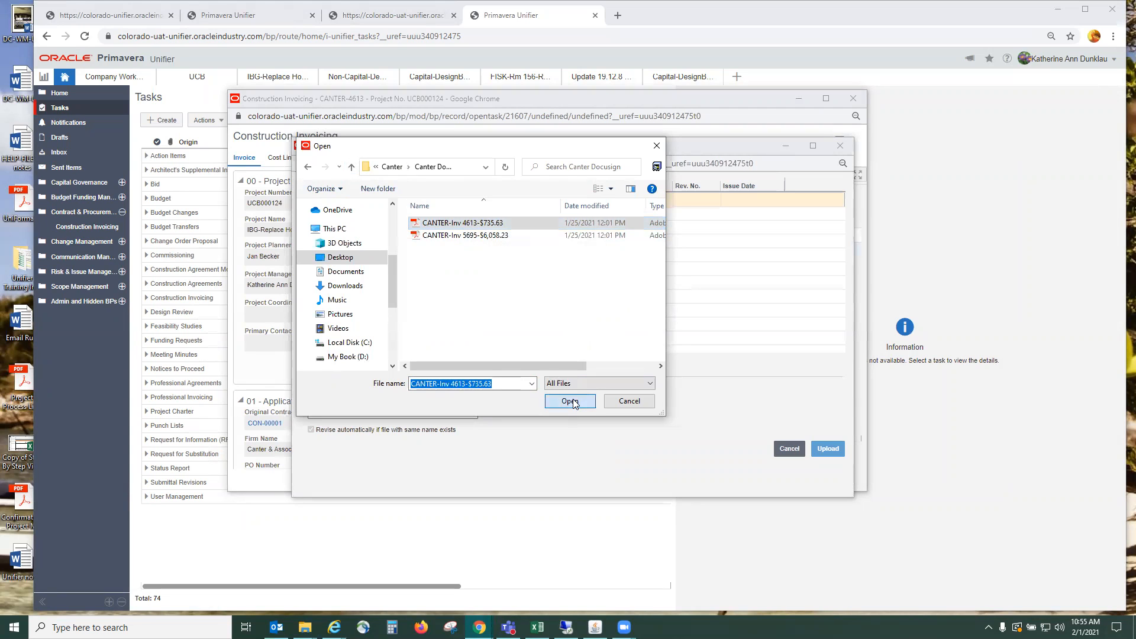
left_click(827, 448)
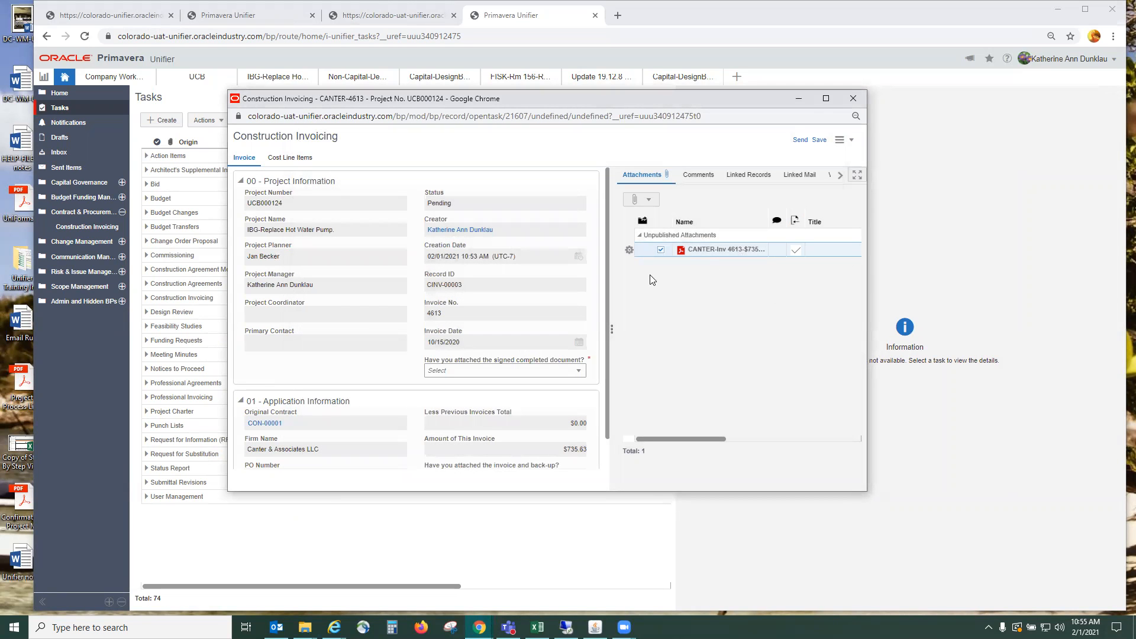
- Download the revised Canter invoice attachment, check the signed PDF, close it and return to the CANTER-4613 record
left_click(629, 250)
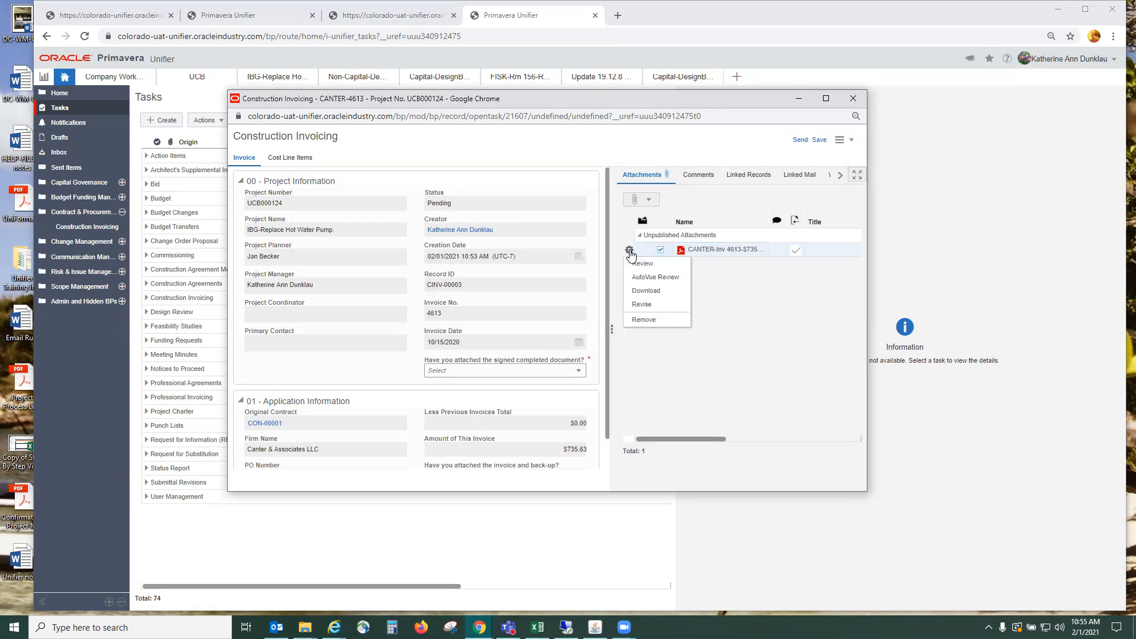
left_click(658, 305)
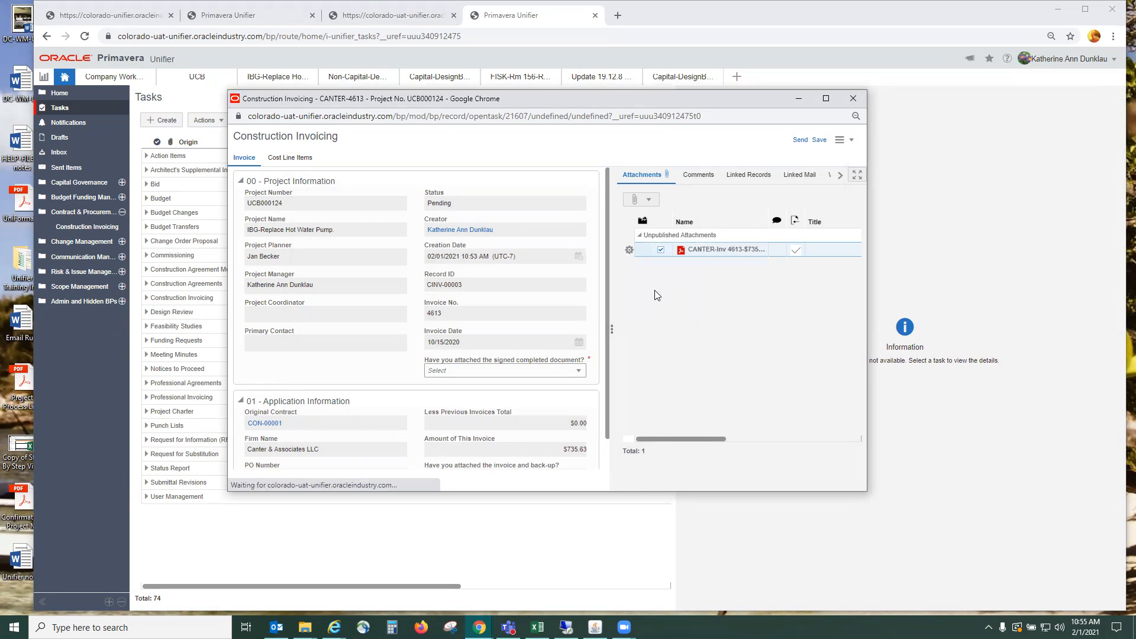
left_click(275, 480)
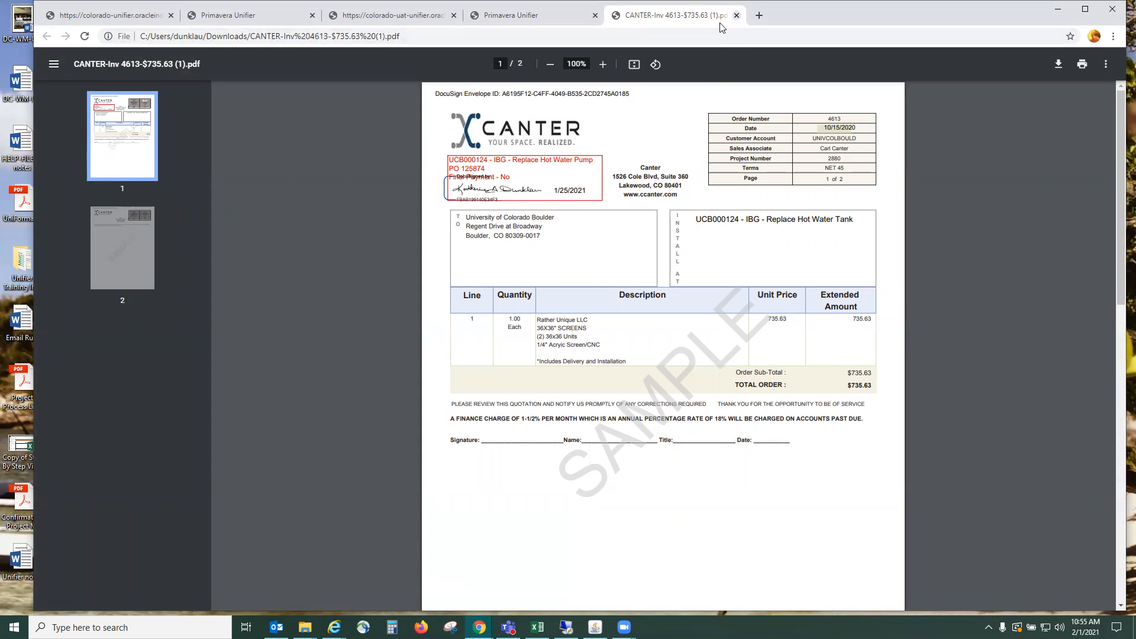
left_click(737, 15)
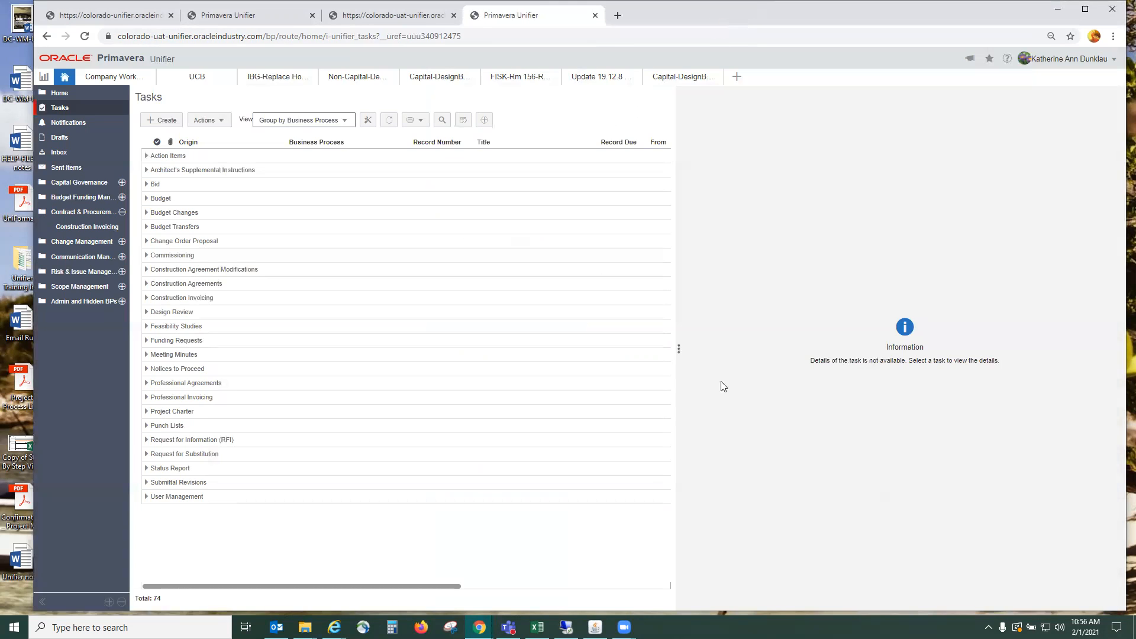
mouse_move(480, 627)
left_click(514, 595)
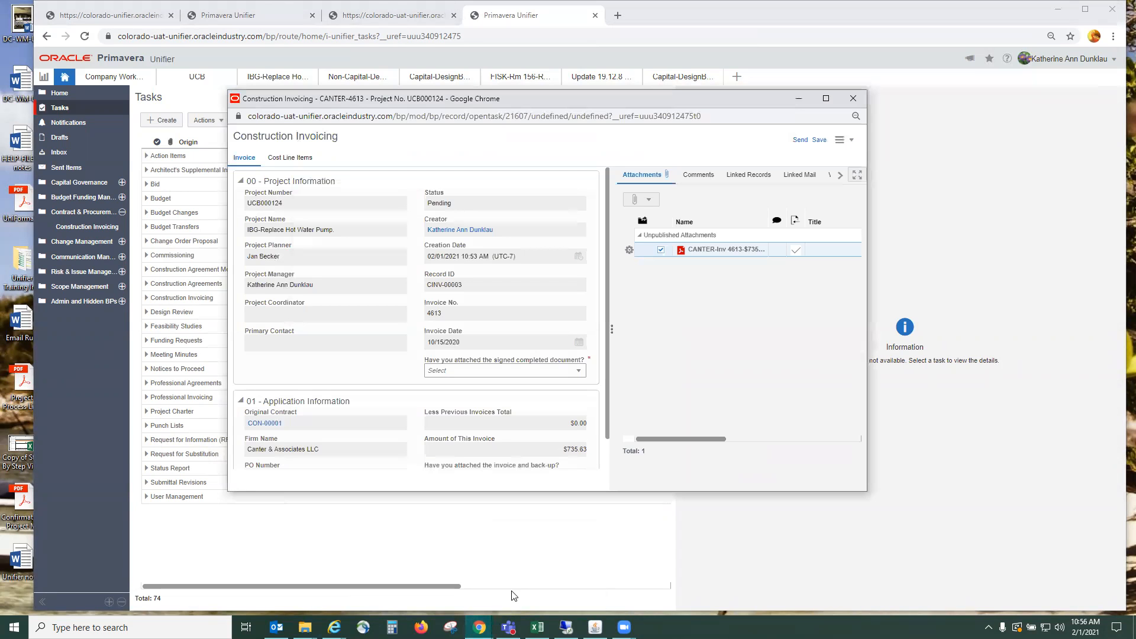
- Answer Yes to whether the signed completed document has been attached to the Canter invoice
left_click(800, 140)
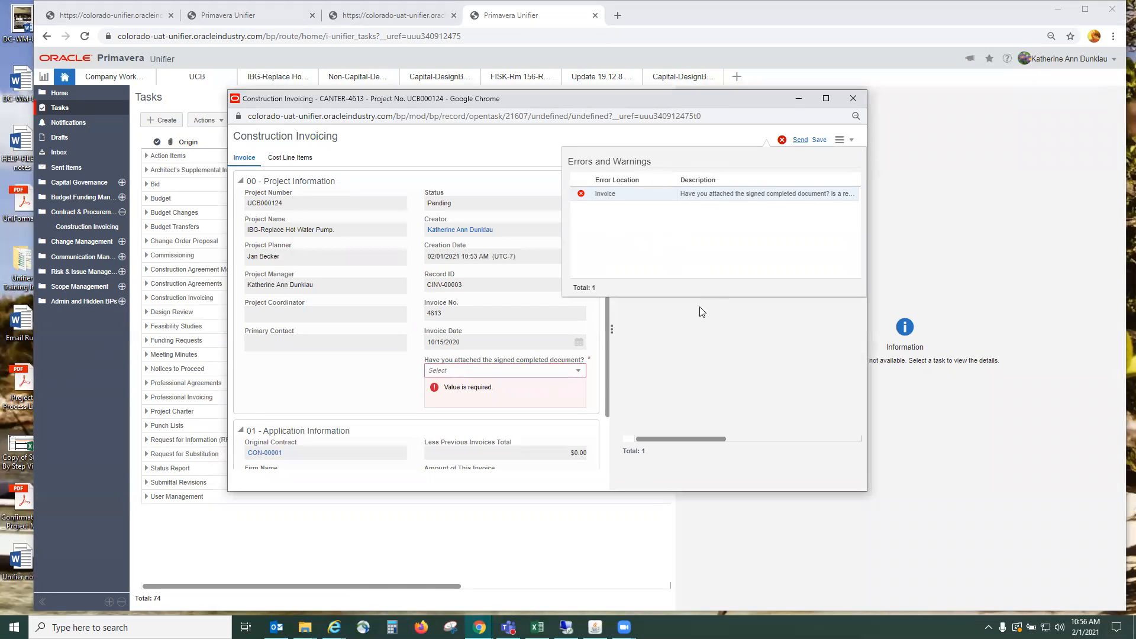
left_click(700, 338)
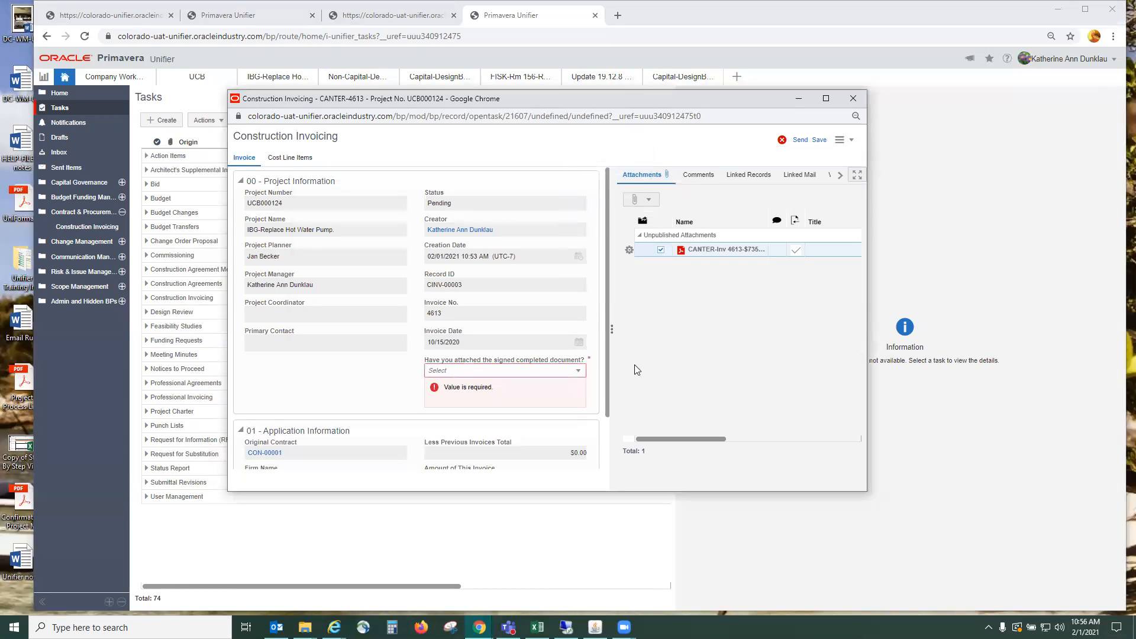
left_click(523, 372)
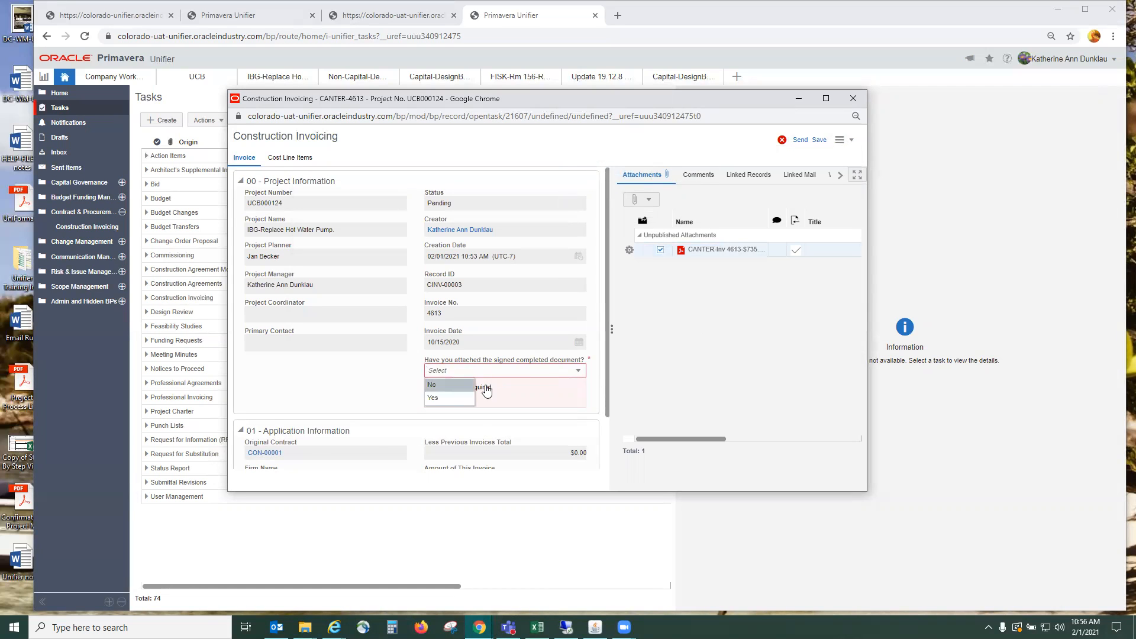
left_click(442, 399)
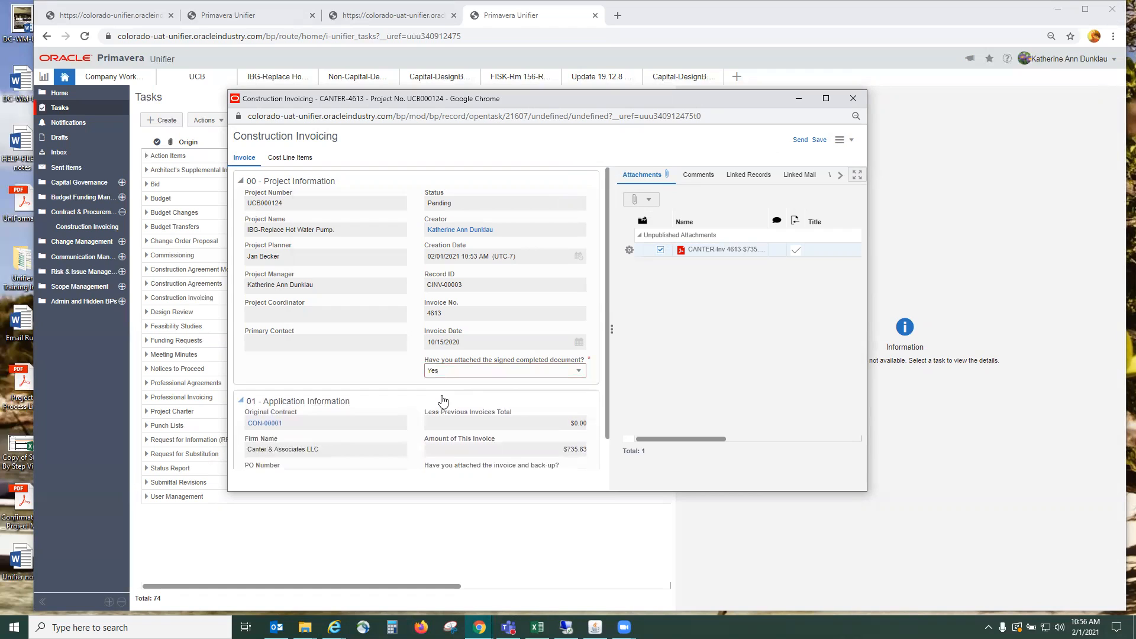
- Clear all the CC recipients and send the invoice to End with the workflow action Approve
left_click(801, 141)
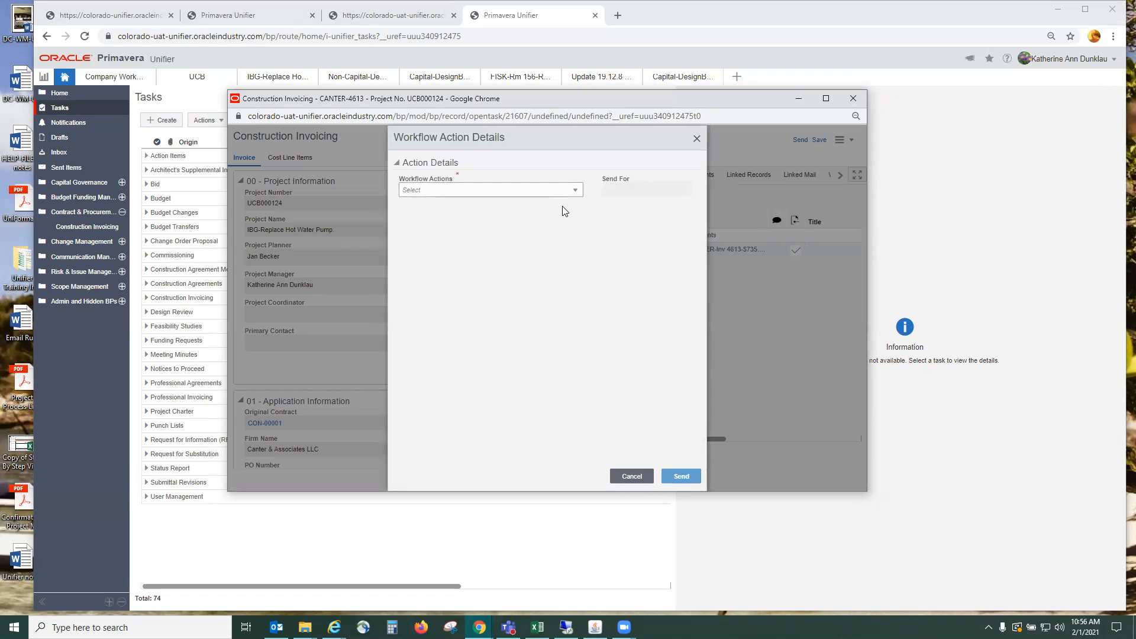
left_click(573, 190)
left_click(433, 218)
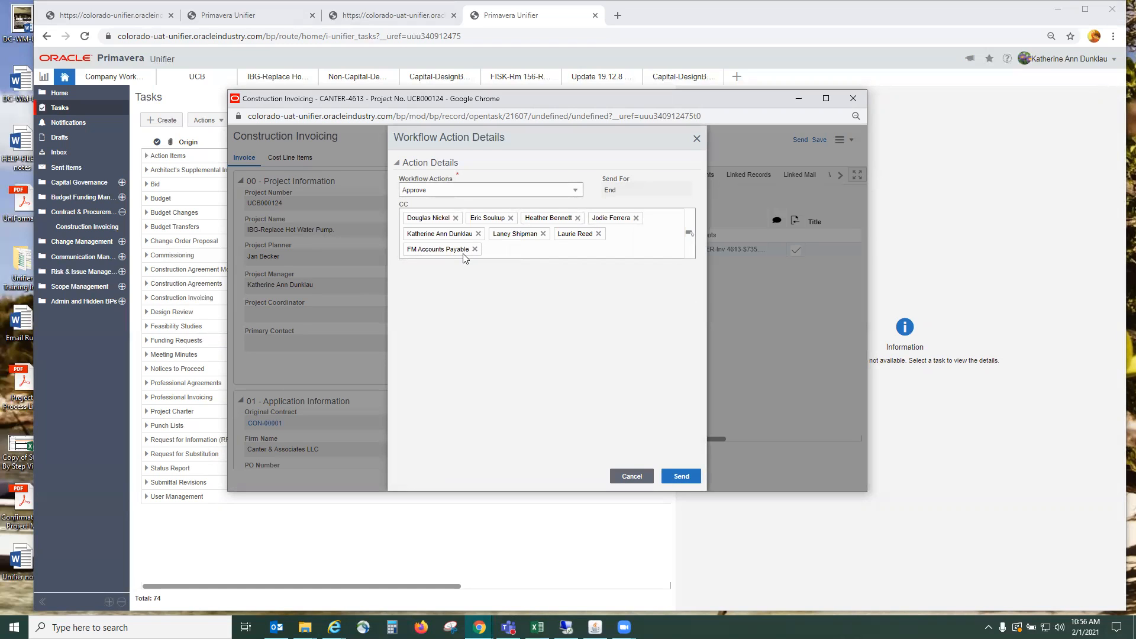
left_click(456, 218)
left_click(450, 219)
left_click(454, 219)
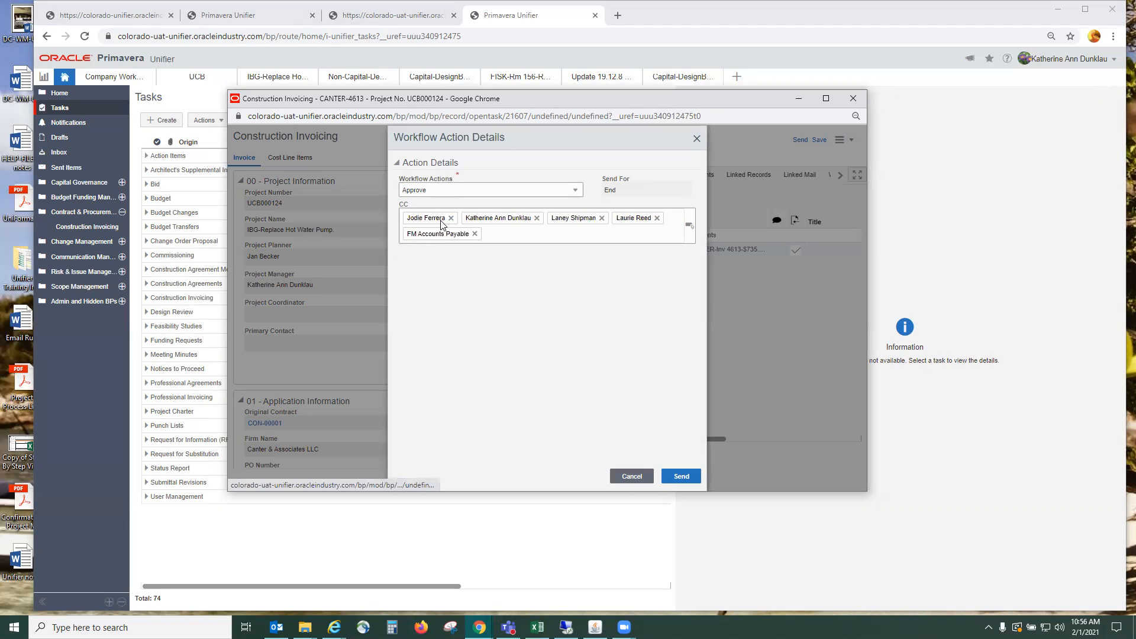
left_click(453, 218)
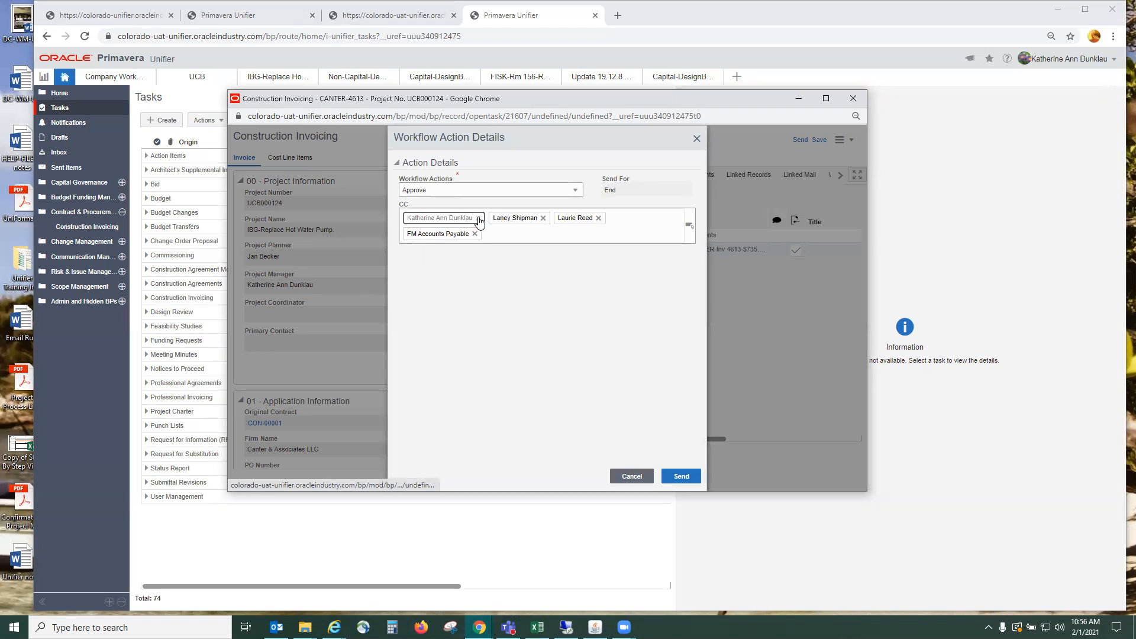
left_click(478, 218)
left_click(513, 218)
left_click(457, 217)
left_click(478, 218)
left_click(681, 476)
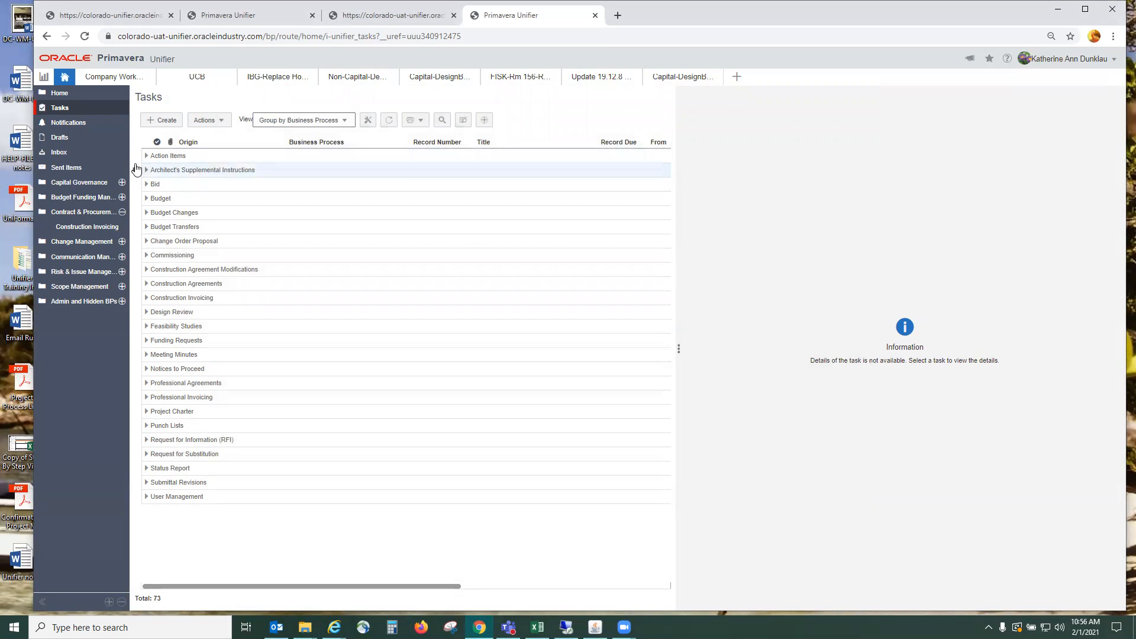
- Open the Project Cost Sheet of the IBG-Replace Hot Water Pump project under Budget & Funding Management
left_click(263, 76)
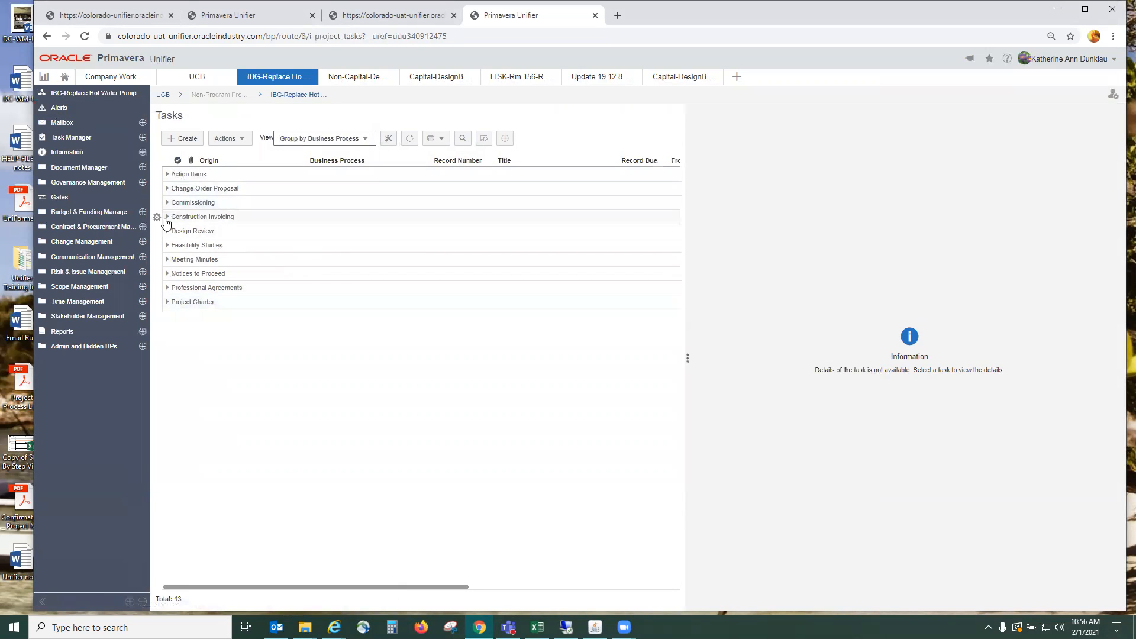
left_click(100, 212)
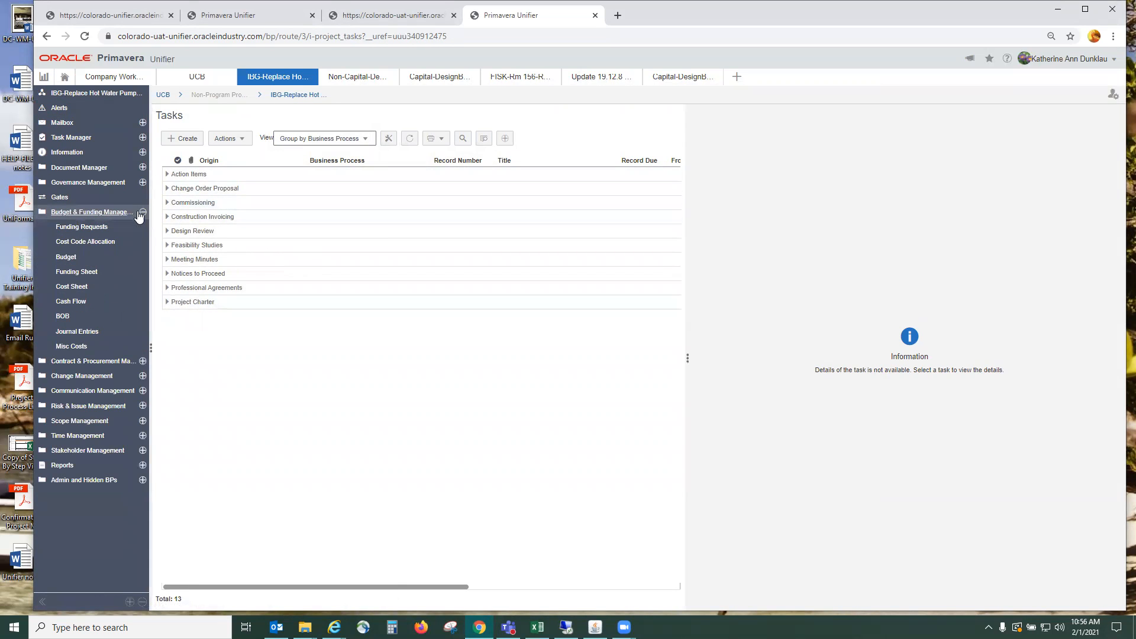
left_click(70, 290)
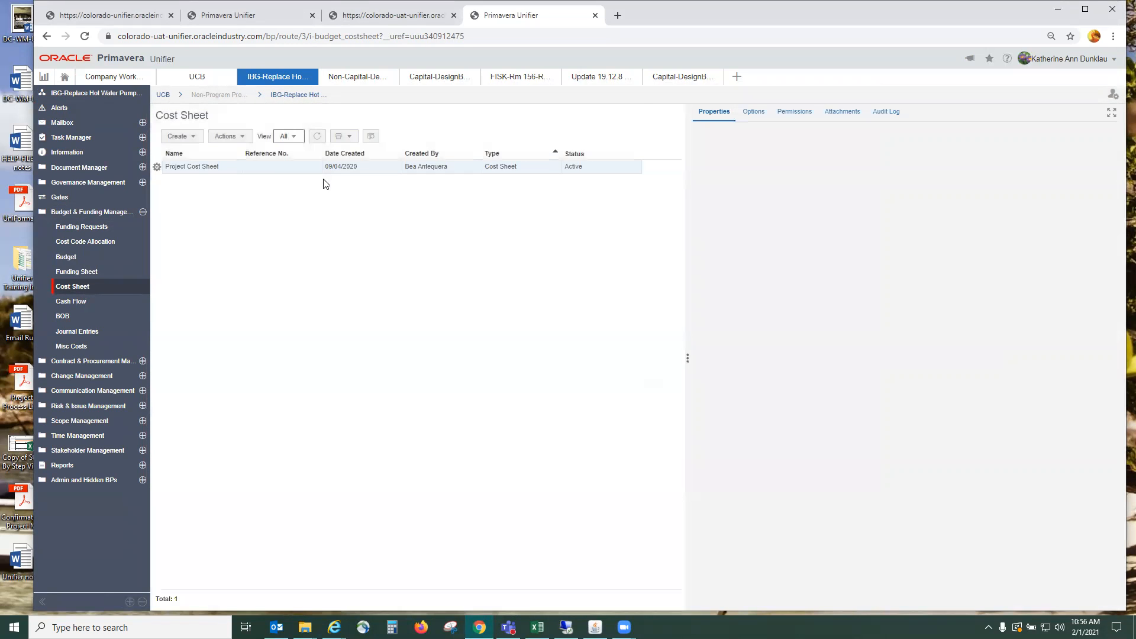
left_click(273, 173)
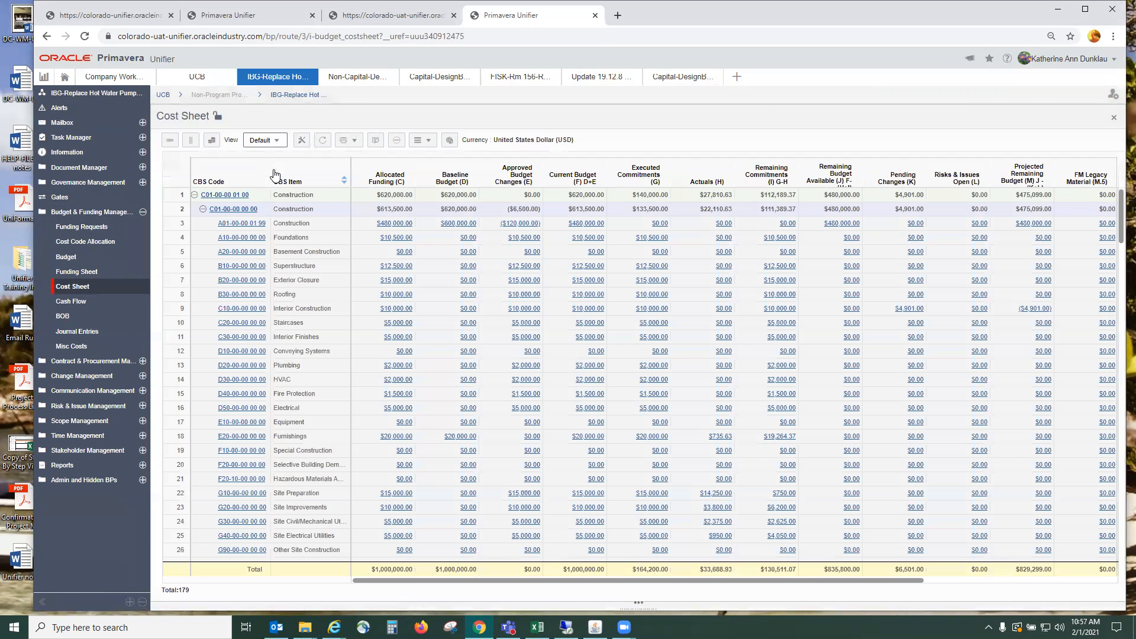
left_click(399, 143)
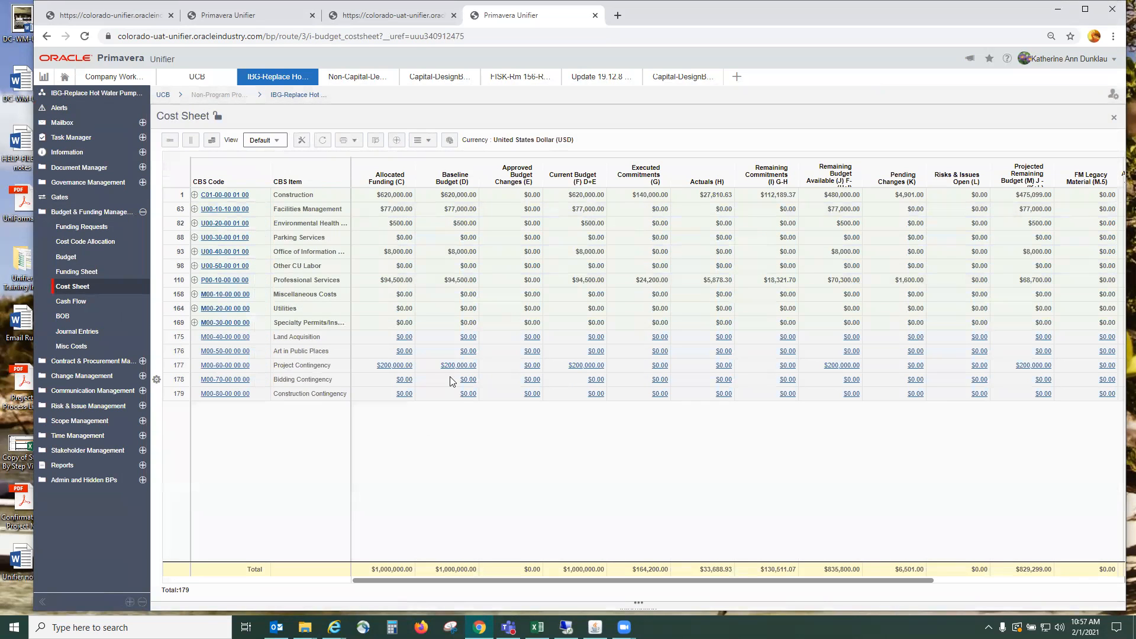
left_click(194, 196)
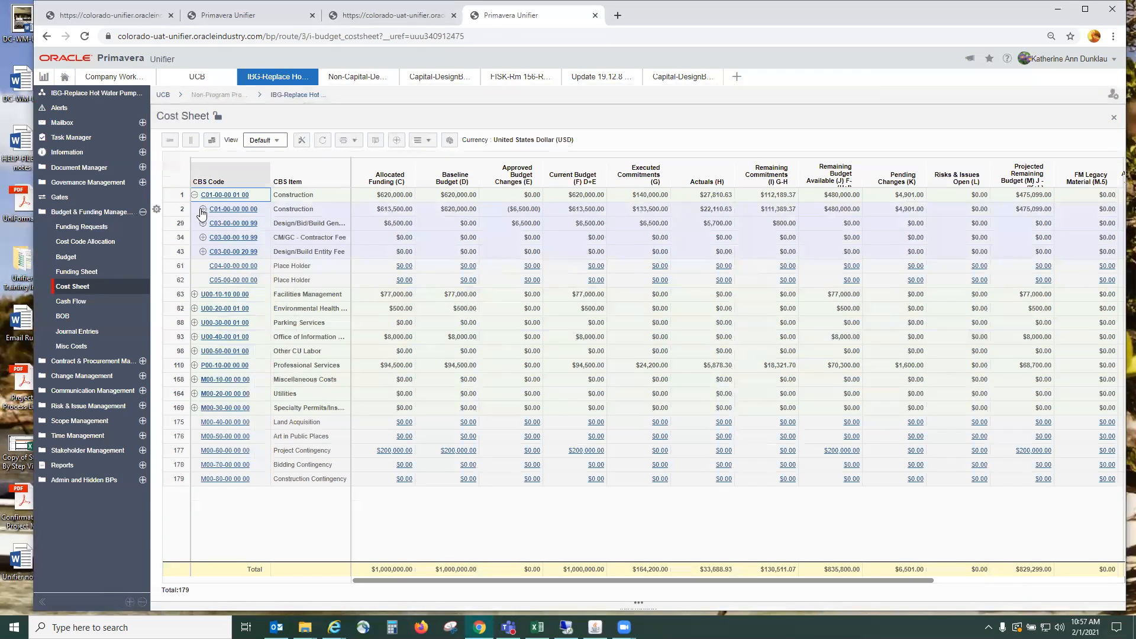
left_click(203, 209)
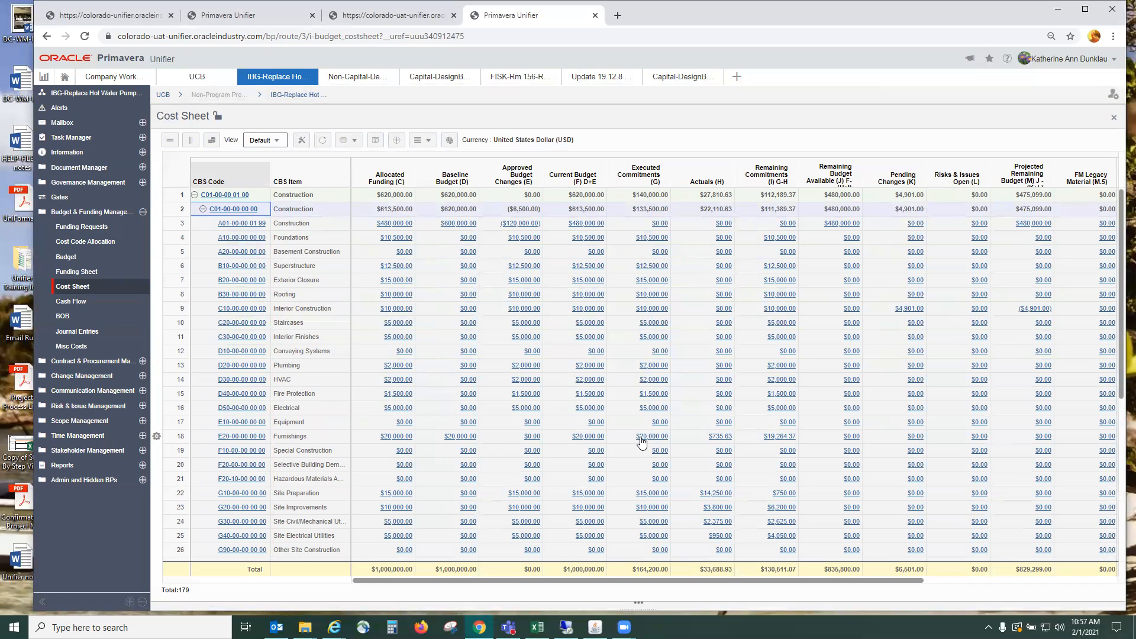
- Examine the transactions behind the Furnishings Actuals amount in the enlarged transaction list, and restore the split view
left_click(725, 438)
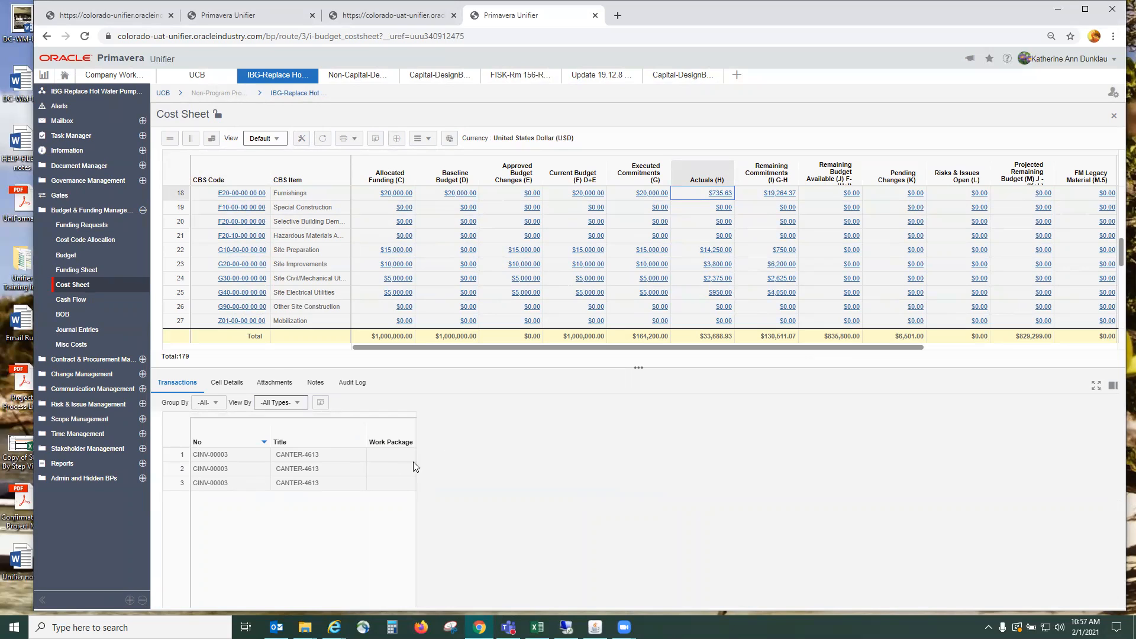
left_click(1096, 386)
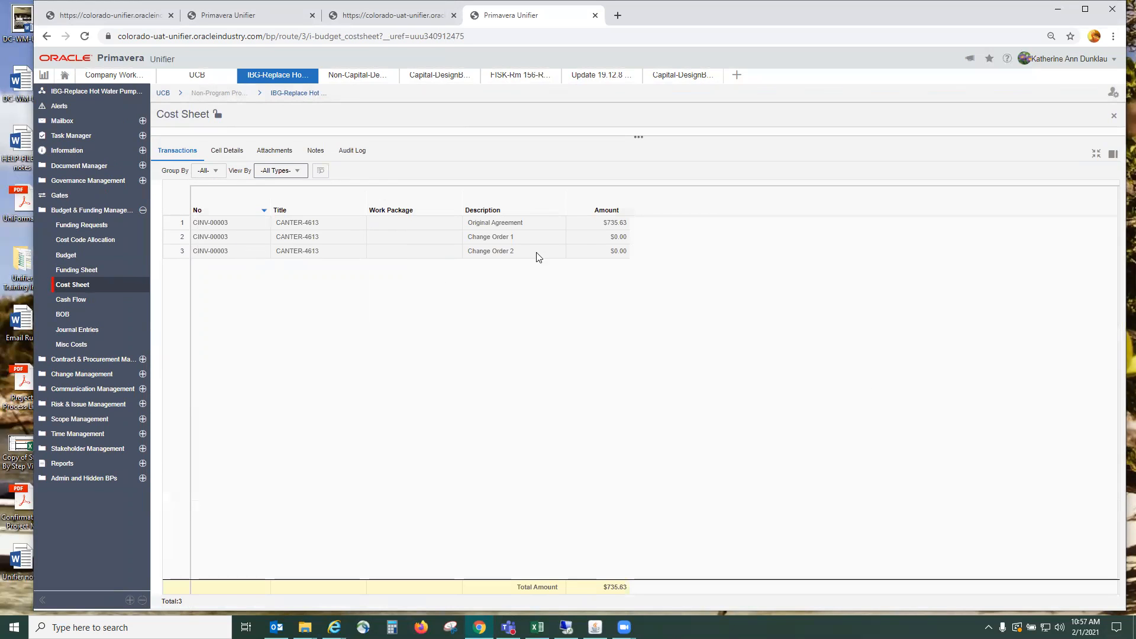
left_click(1096, 154)
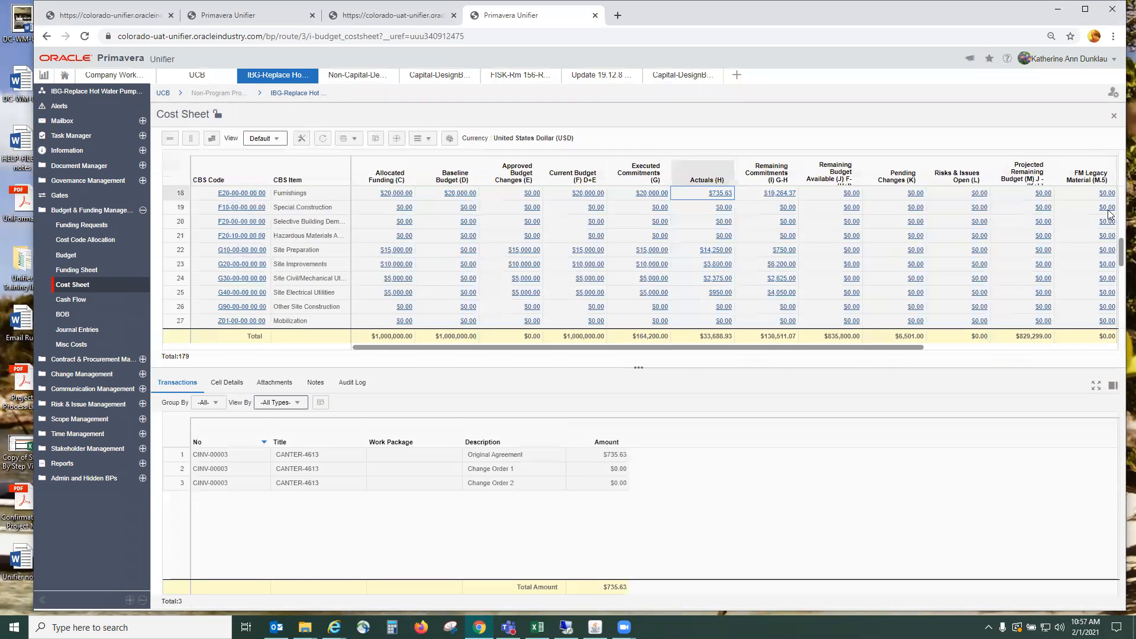